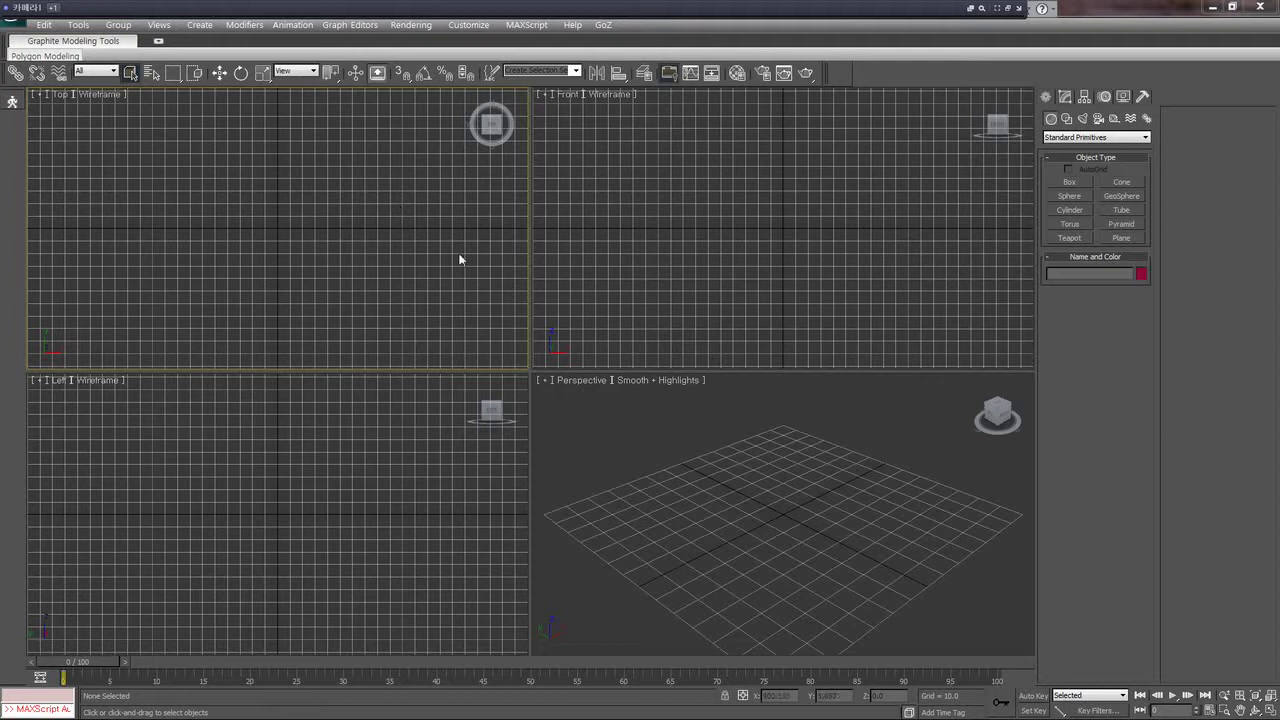
Click into the Front viewport so it becomes the active view of the empty scene.
click(590, 253)
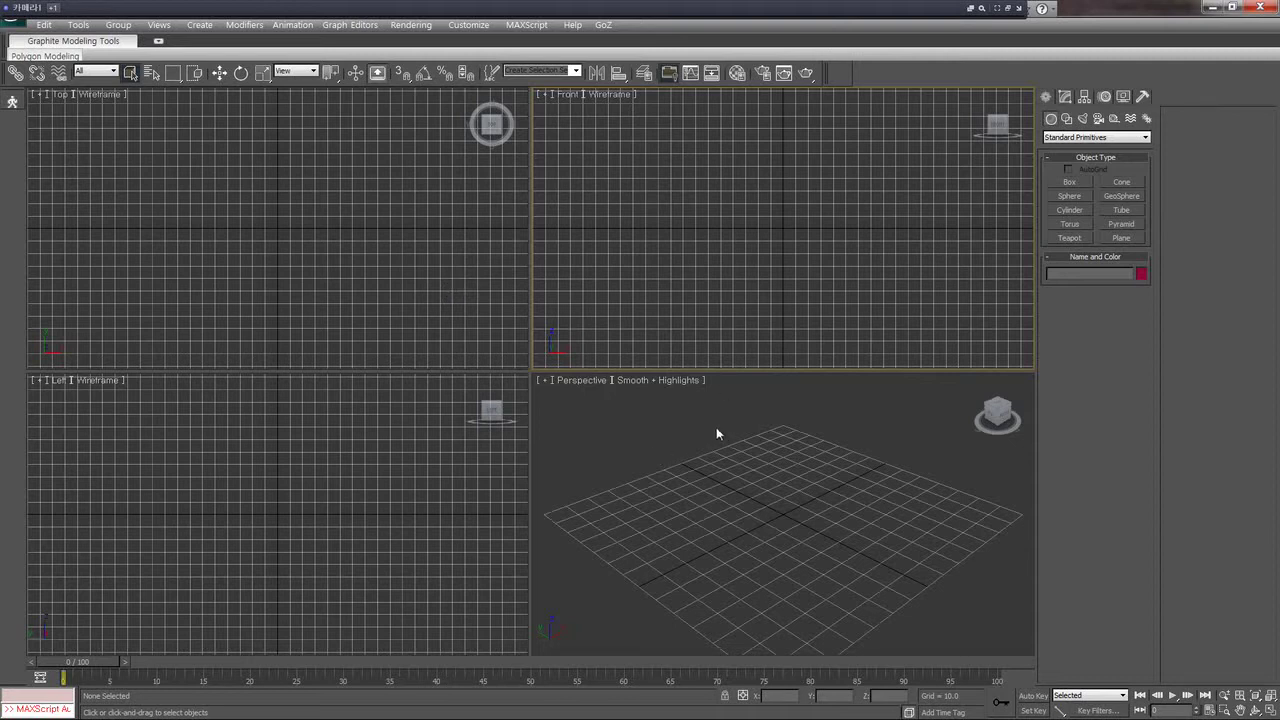
Activate the Perspective view and draw a red annotation mark over it.
mouse_move(746, 432)
mouse_down()
mouse_move(688, 455)
mouse_move(686, 470)
mouse_up()
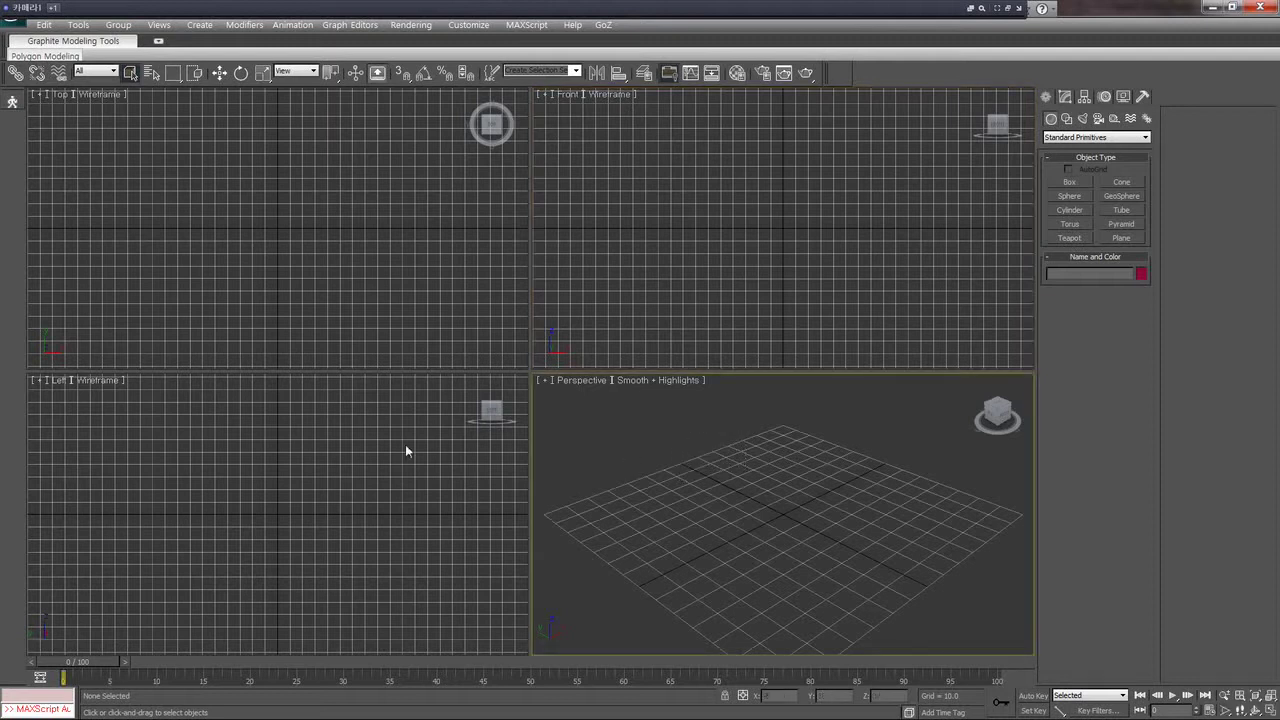
drag(745, 433, 805, 413)
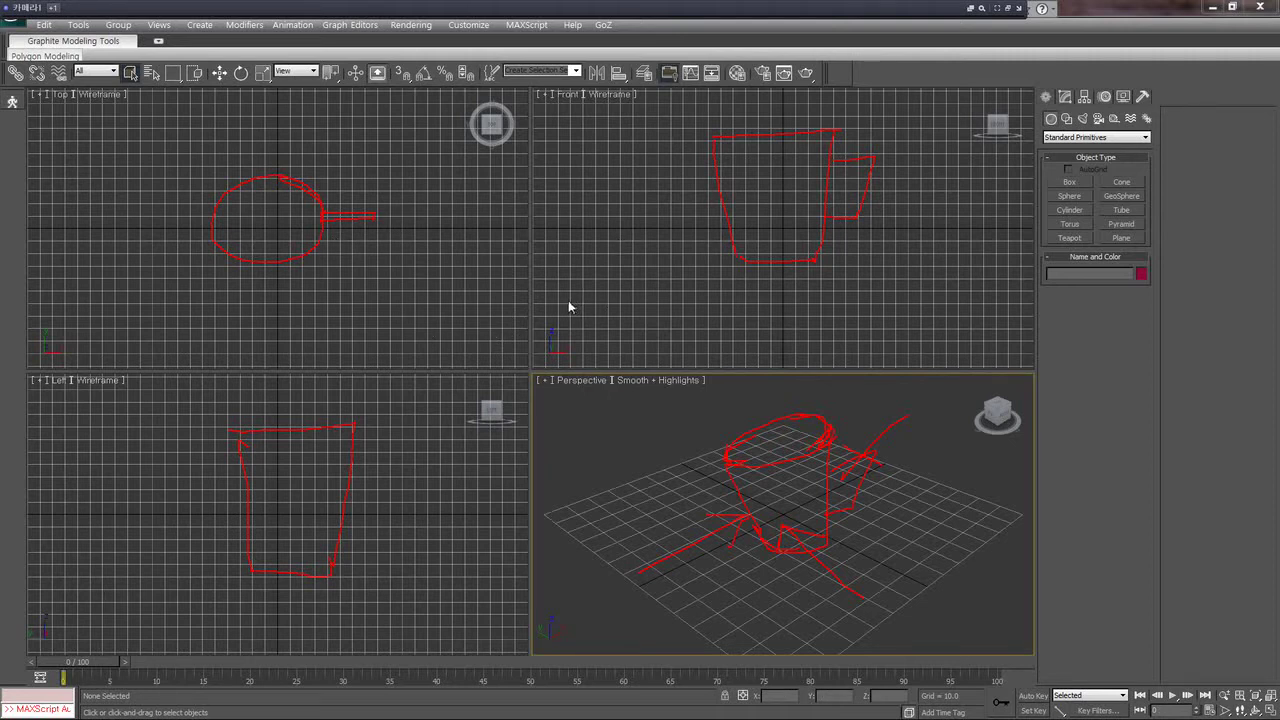
Cycle focus through the Top, Front, Left and Perspective views, then write red letters over the Top view.
click(340, 274)
click(629, 280)
click(315, 477)
click(596, 482)
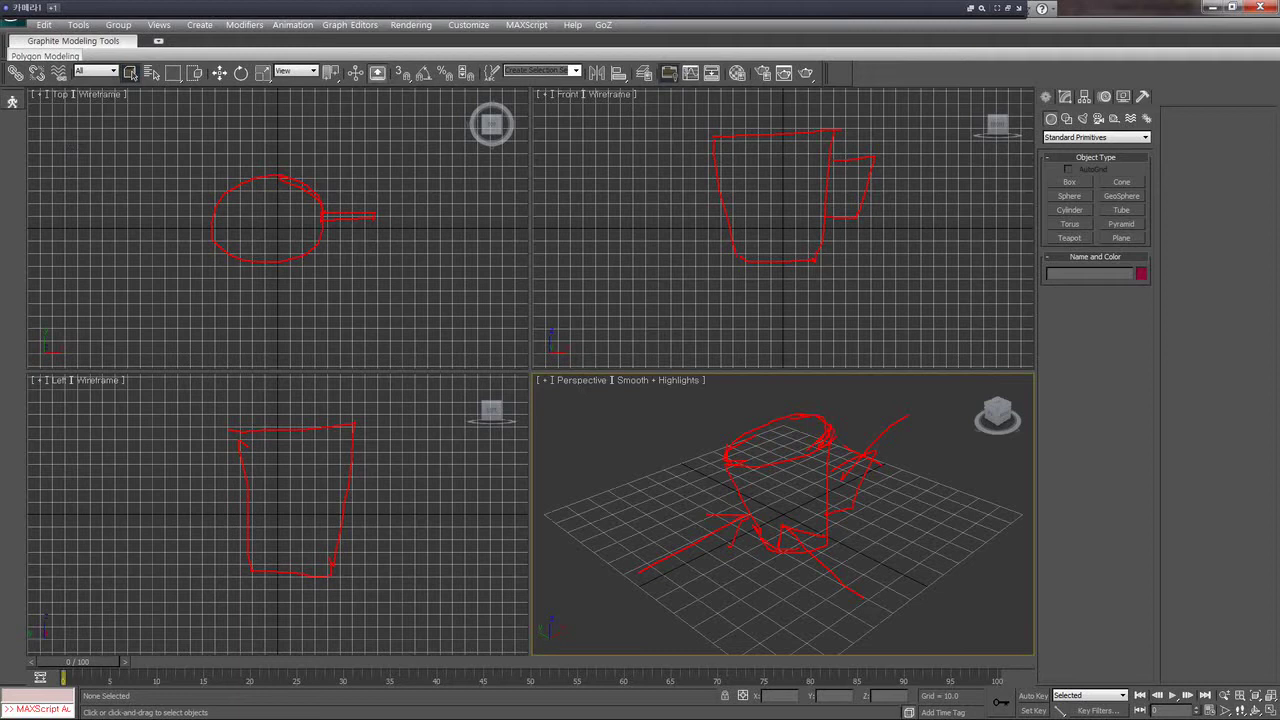
drag(364, 281, 360, 332)
key(alt+w)
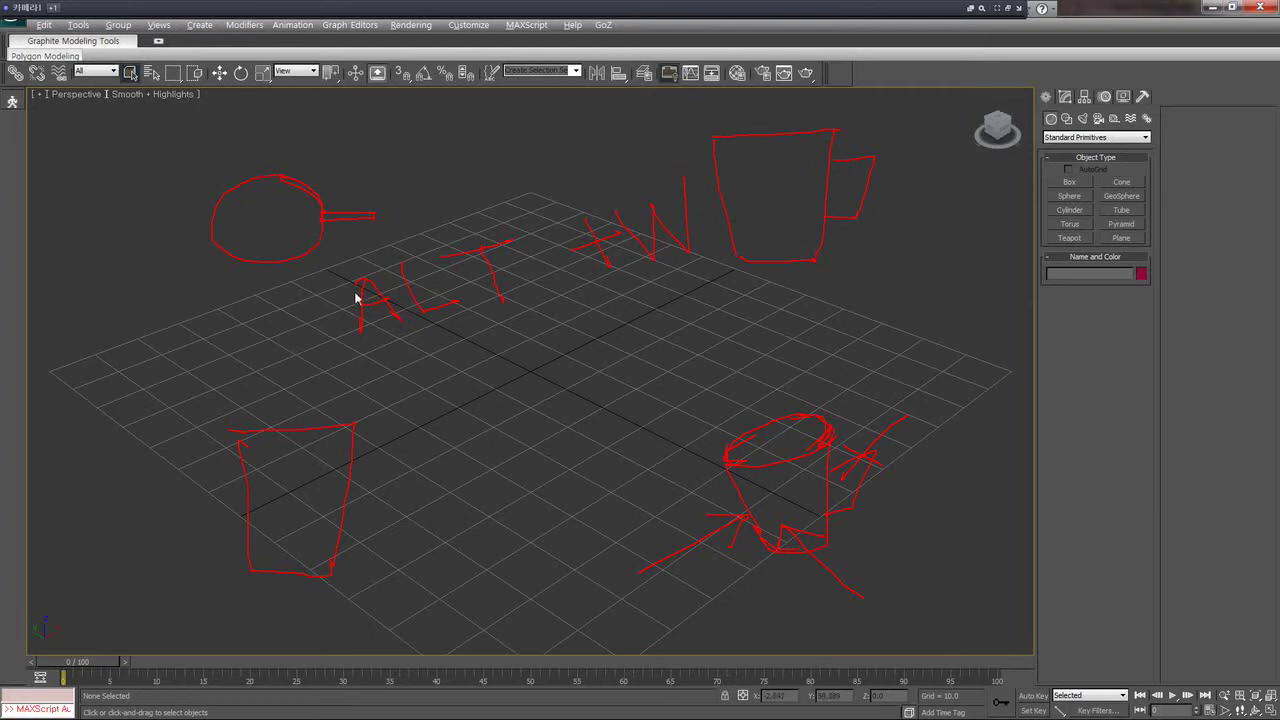
key(alt)
key(alt+w)
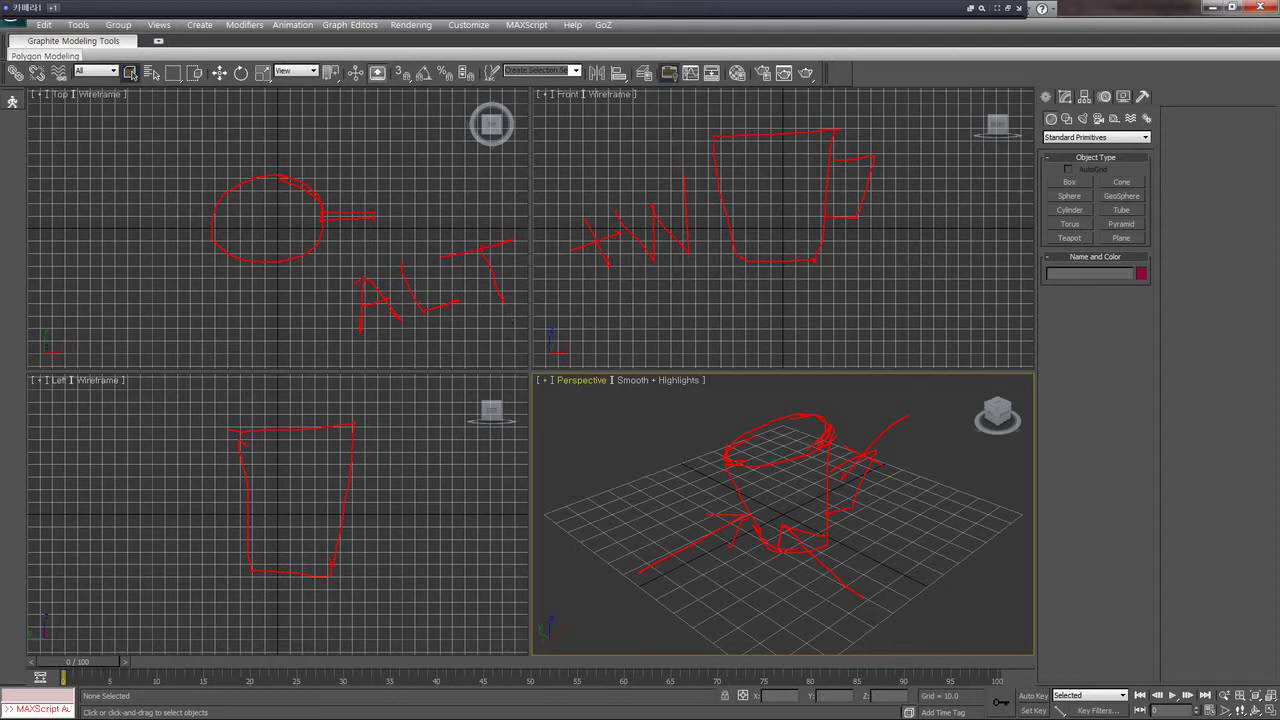
Box the ALT + W note in red, maximize the Perspective view with Alt+W and pan it.
drag(305, 283, 341, 365)
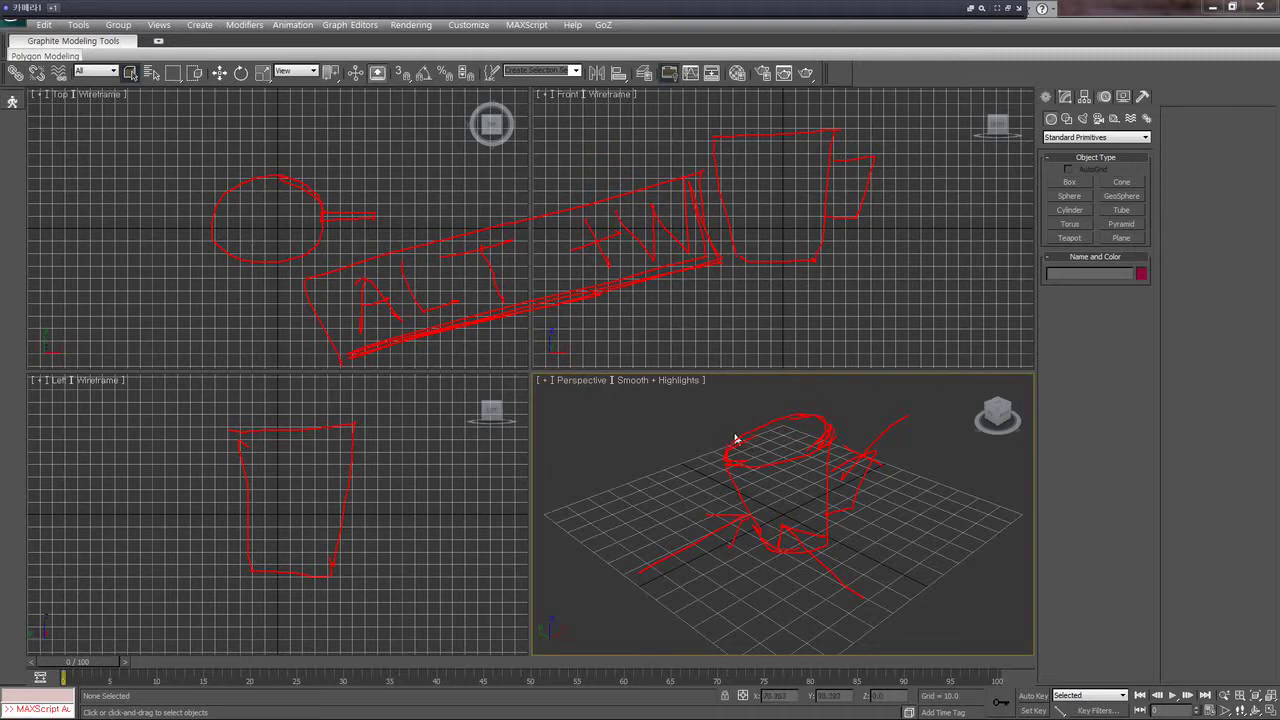
key(alt+w)
key(alt+w)
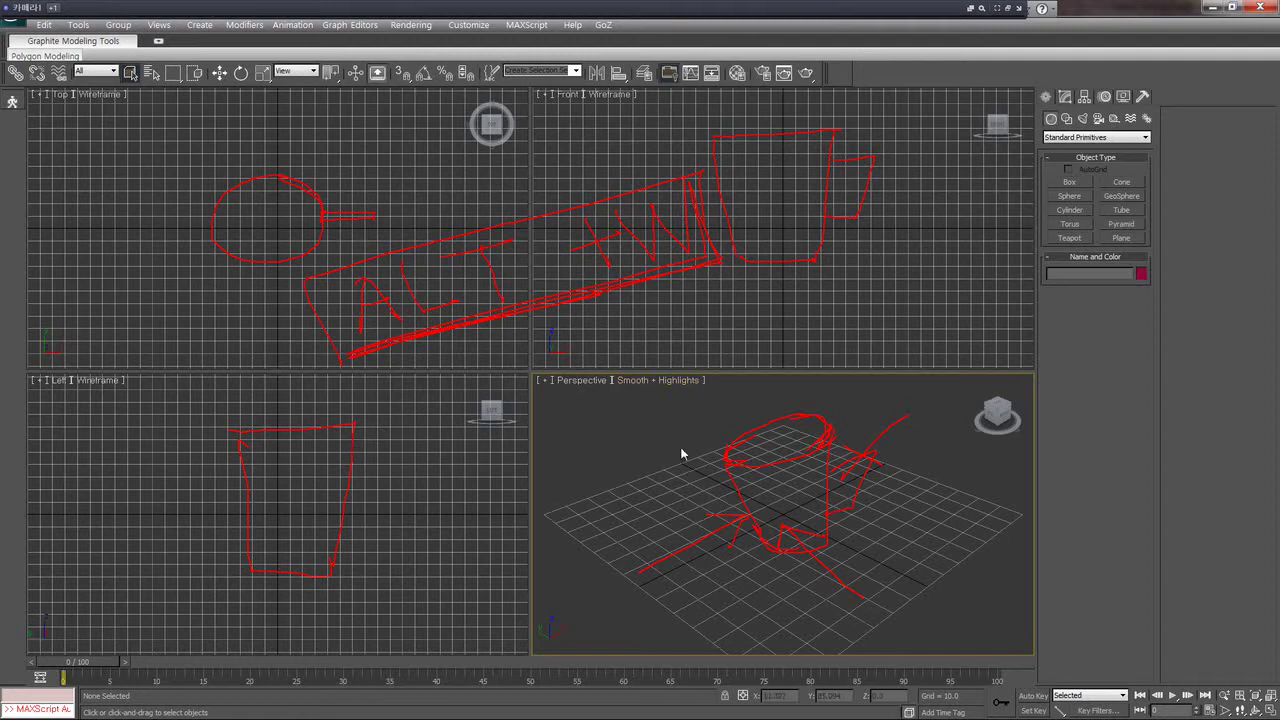
mouse_move(741, 515)
middle_down()
mouse_move(775, 482)
mouse_move(734, 488)
middle_up()
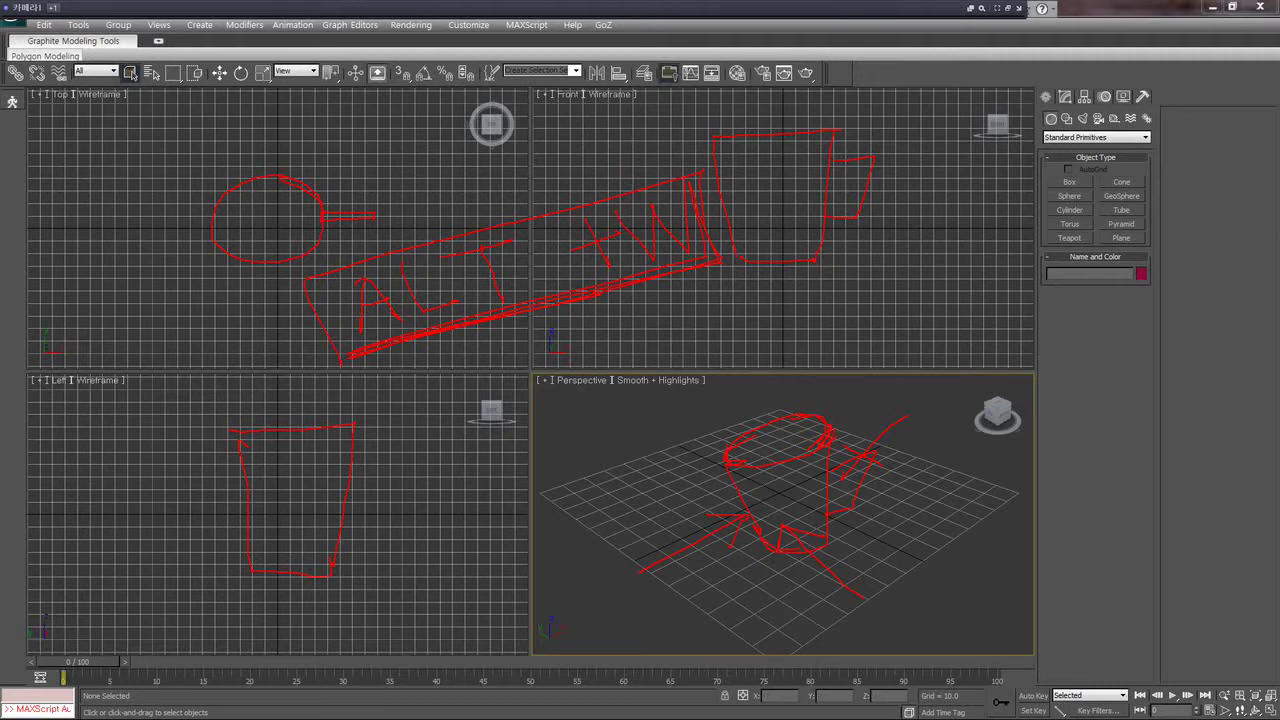
Clear all red annotations, then pan and orbit the Perspective view to a shallower angle.
key(Escape)
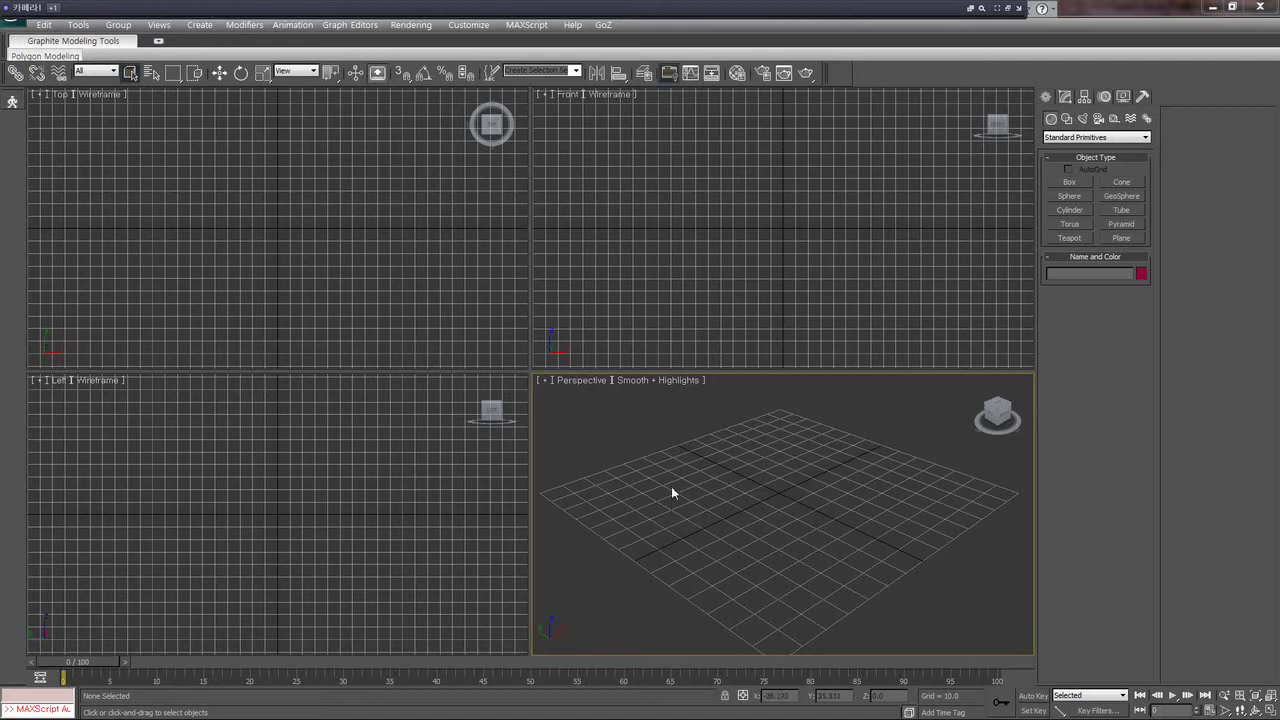
mouse_move(670, 494)
middle_down()
mouse_move(780, 486)
mouse_move(637, 497)
mouse_move(851, 500)
mouse_move(619, 501)
mouse_move(626, 429)
mouse_move(651, 529)
mouse_move(770, 541)
mouse_move(723, 534)
mouse_move(703, 440)
mouse_move(723, 489)
mouse_move(729, 577)
mouse_move(720, 431)
mouse_move(734, 557)
mouse_move(686, 466)
middle_up()
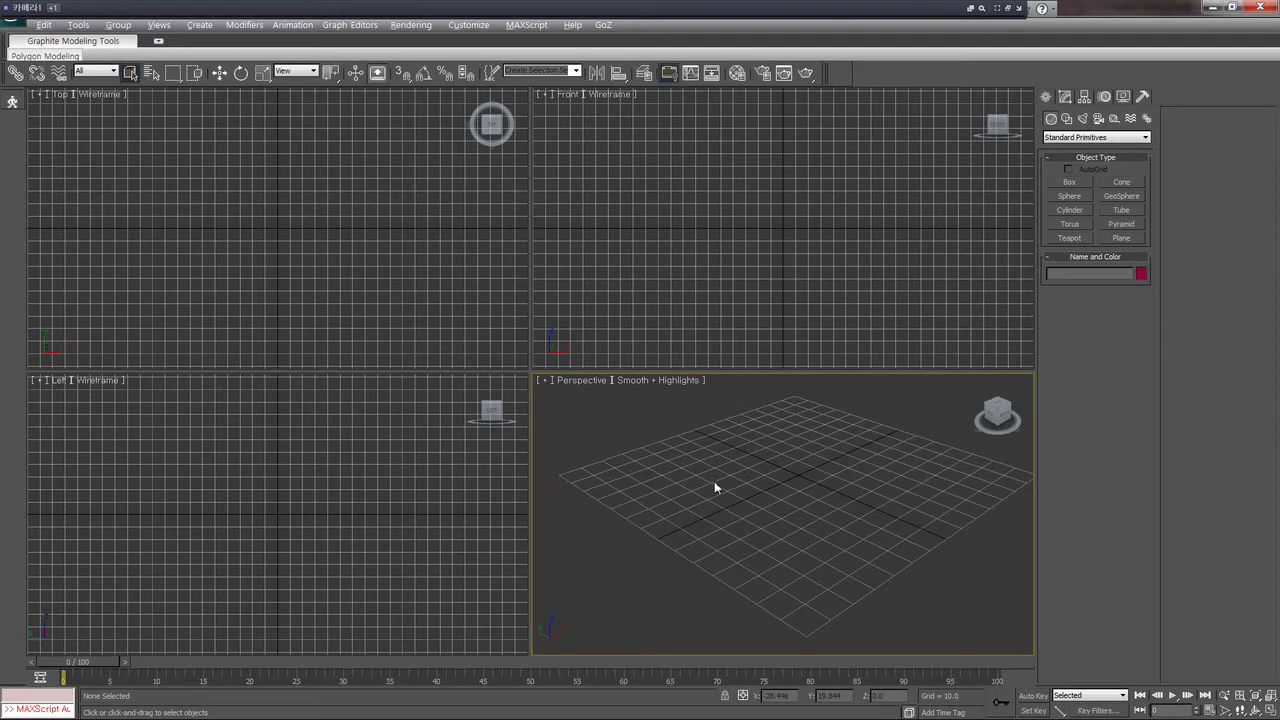
mouse_move(720, 484)
alt+middle_down()
mouse_move(711, 531)
mouse_move(700, 517)
mouse_move(711, 438)
mouse_move(714, 534)
mouse_move(733, 447)
mouse_move(735, 521)
mouse_move(743, 481)
alt+middle_up()
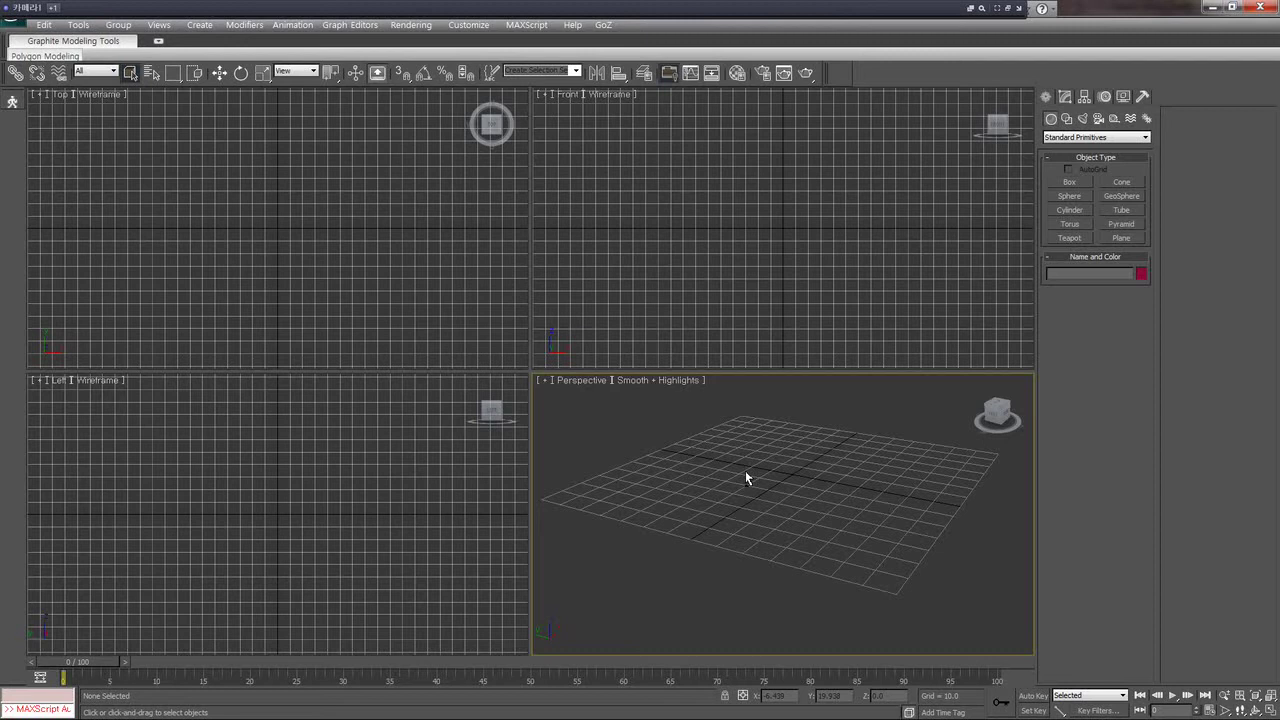
Zoom the Perspective view in and out, then draw a red arc at the top of the Front view.
scroll(745, 478, down, 3)
scroll(745, 478, down, 2)
scroll(745, 478, down, 2)
scroll(745, 478, up, 1)
scroll(745, 478, up, 1)
scroll(745, 478, up, 2)
scroll(745, 478, up, 3)
scroll(745, 478, down, 3)
scroll(745, 478, down, 3)
scroll(745, 478, up, 2)
scroll(745, 478, up, 2)
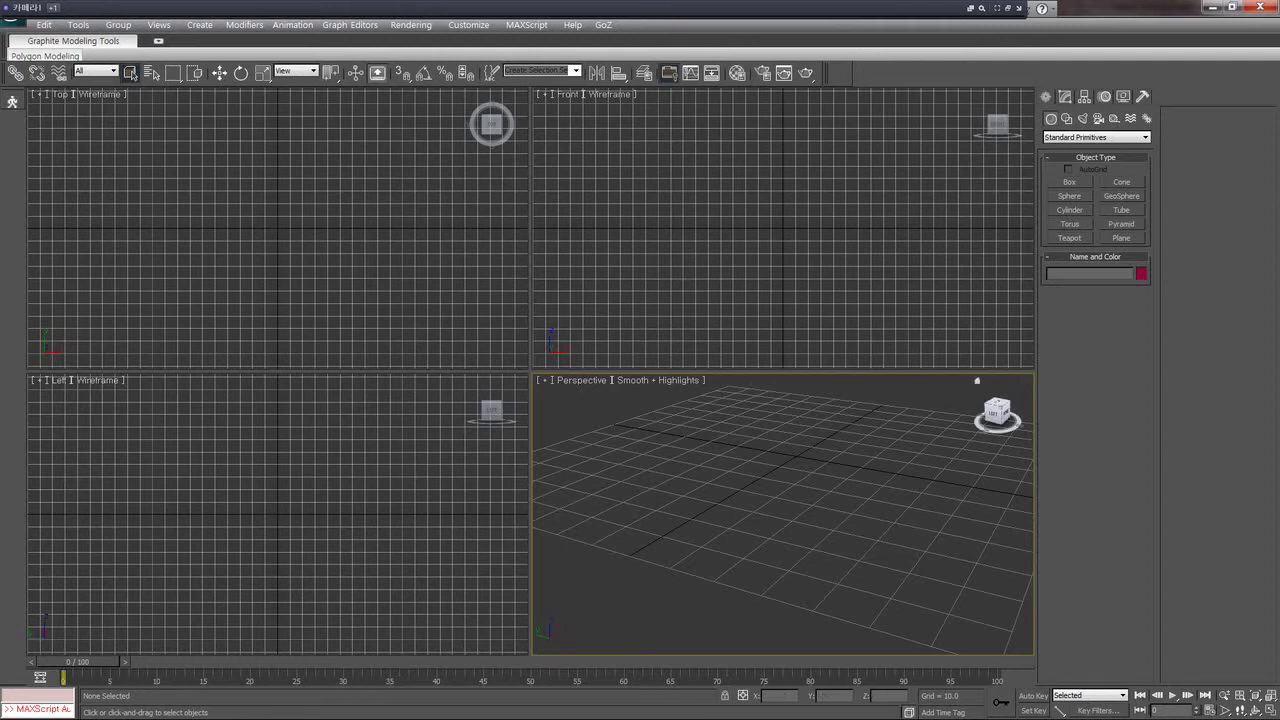
drag(722, 206, 815, 150)
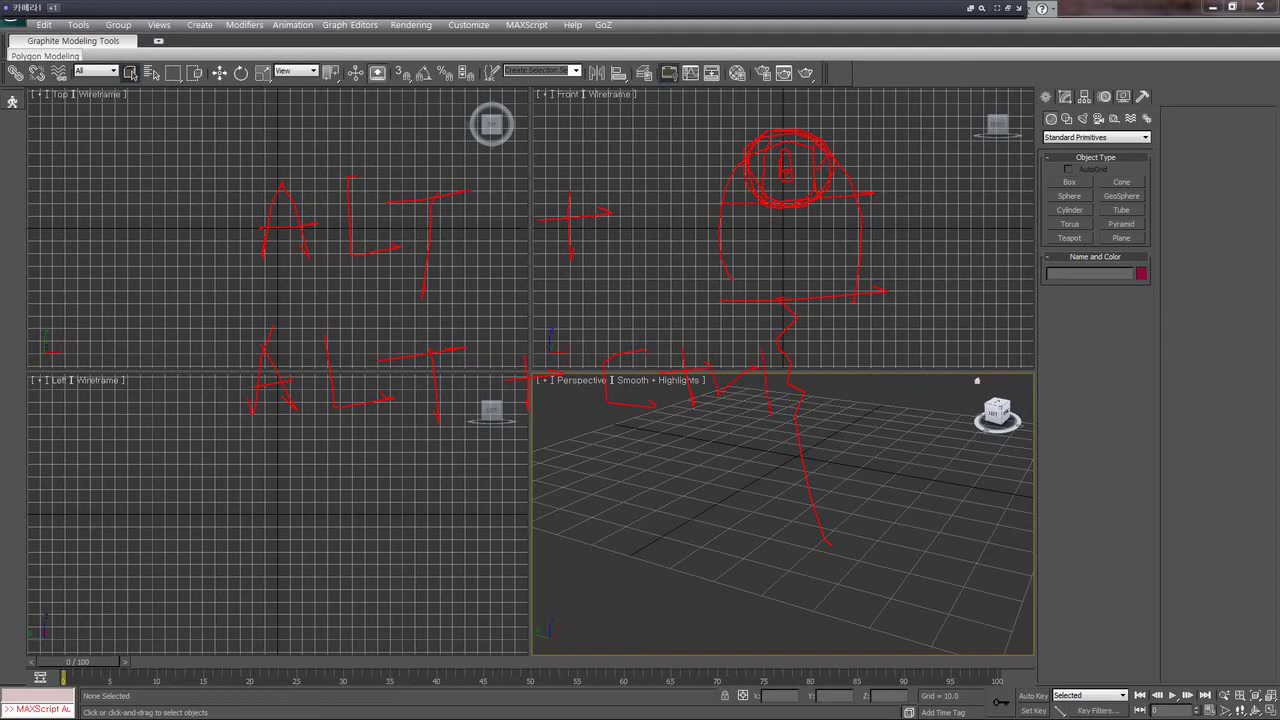
Draw a red curved stroke down the right side of the Front-view sketch.
drag(886, 181, 852, 354)
Pan the Perspective view and zoom in and out over the floor grid.
mouse_move(697, 491)
middle_down()
mouse_move(711, 471)
mouse_move(701, 520)
middle_up()
scroll(701, 520, down, 5)
scroll(701, 520, up, 5)
scroll(701, 520, down, 4)
scroll(701, 520, up, 2)
scroll(701, 520, up, 4)
scroll(701, 520, down, 4)
scroll(701, 520, up, 4)
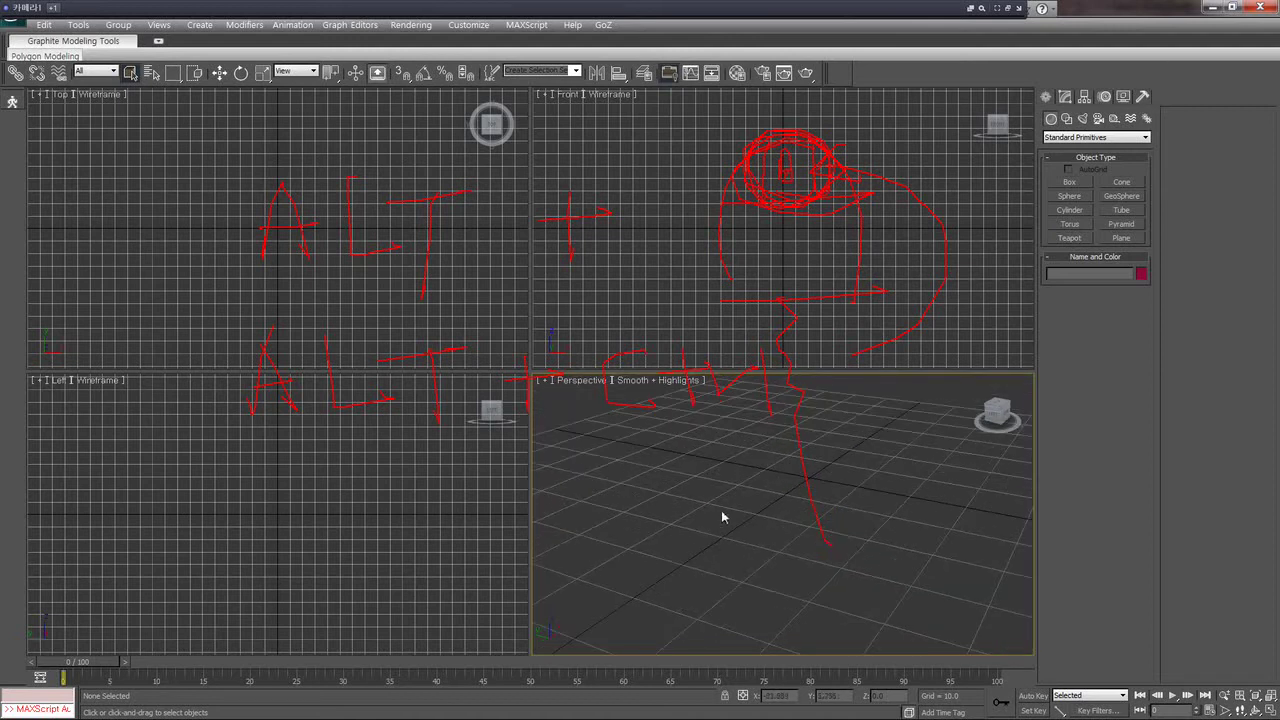
scroll(723, 514, down, 5)
scroll(723, 514, down, 3)
scroll(713, 466, up, 5)
scroll(713, 466, up, 2)
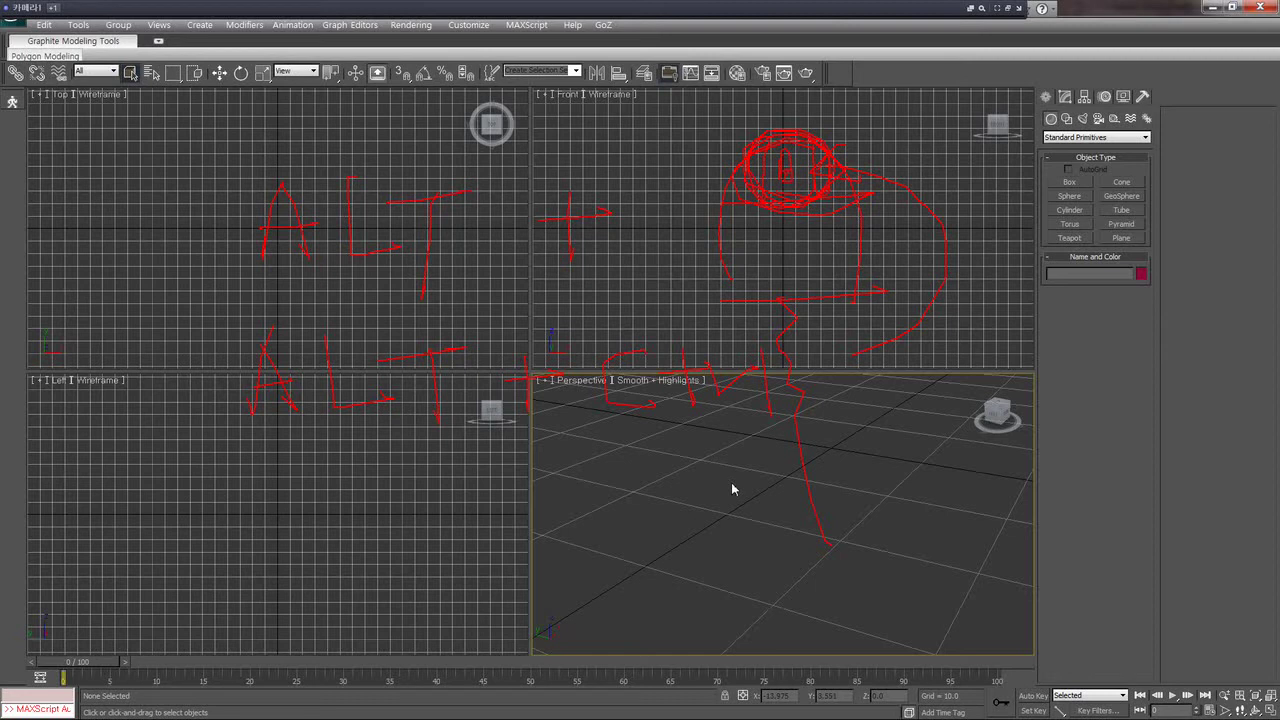
Orbit the Perspective view around the scene and fine-tune the zoom.
mouse_move(731, 483)
alt+middle_down()
mouse_move(735, 520)
mouse_move(803, 456)
mouse_move(845, 521)
mouse_move(785, 545)
alt+middle_up()
scroll(790, 530, up, 2)
scroll(794, 523, up, 2)
scroll(791, 529, up, 2)
scroll(800, 517, down, 2)
scroll(797, 529, down, 2)
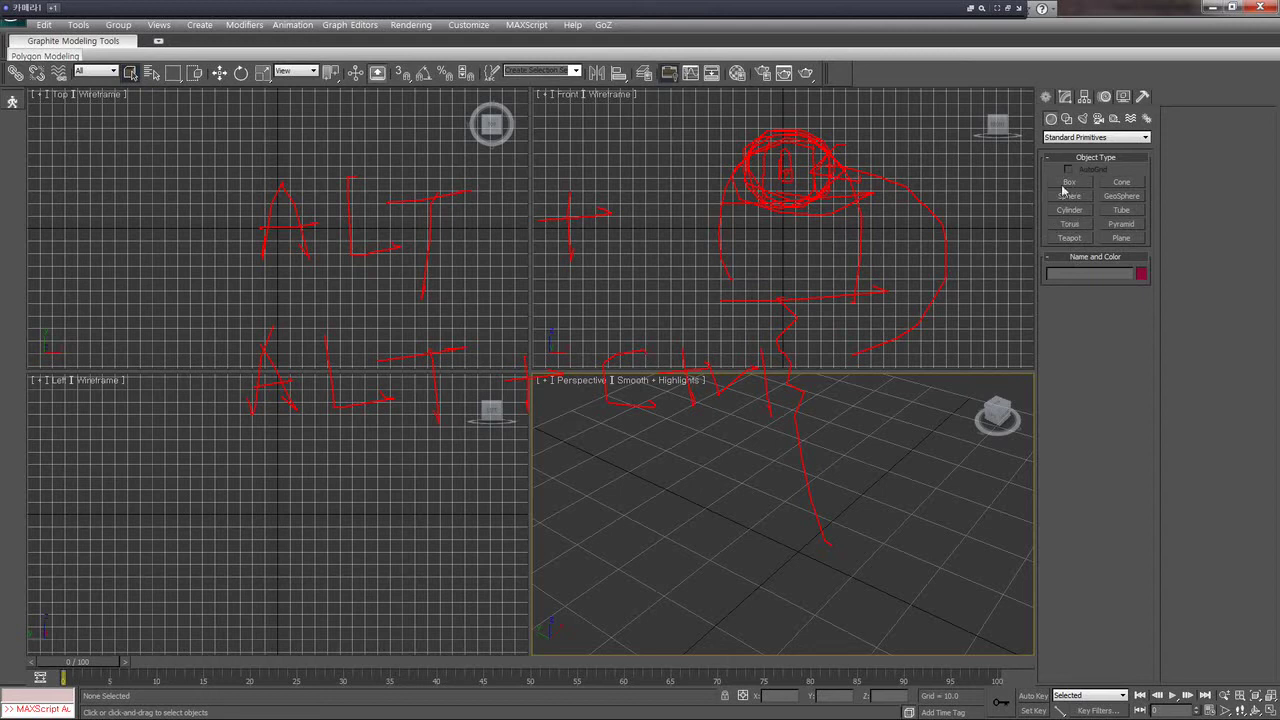
Create a trial Box in the Front view by dragging its base and setting its height.
click(1071, 183)
drag(720, 179, 848, 281)
click(857, 189)
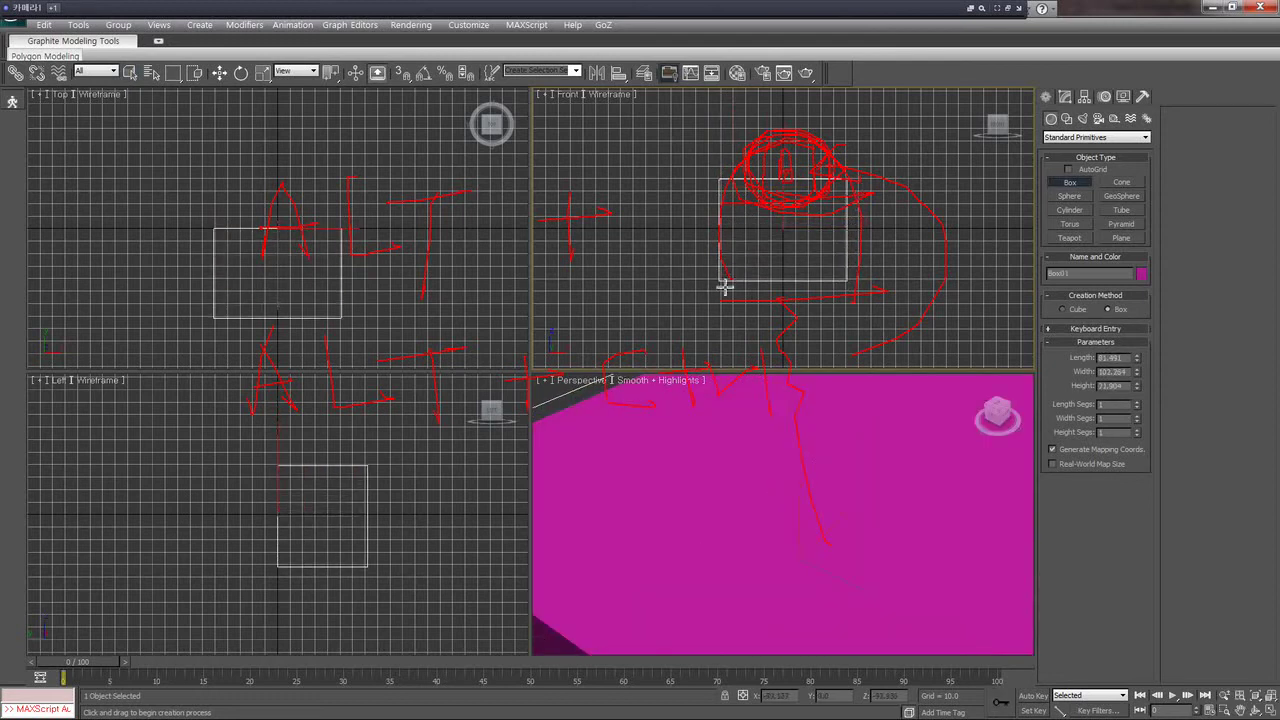
right_click(760, 282)
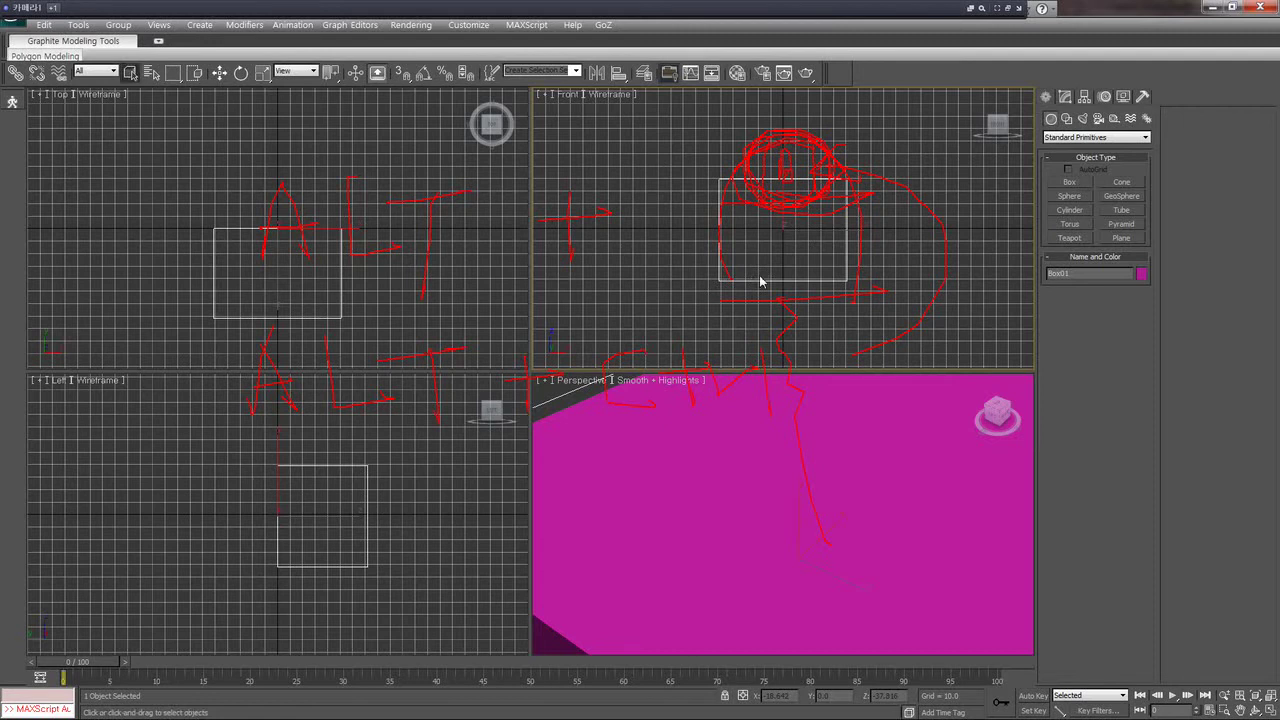
Delete the trial box and drag out a new Box base in the Top view.
key(Delete)
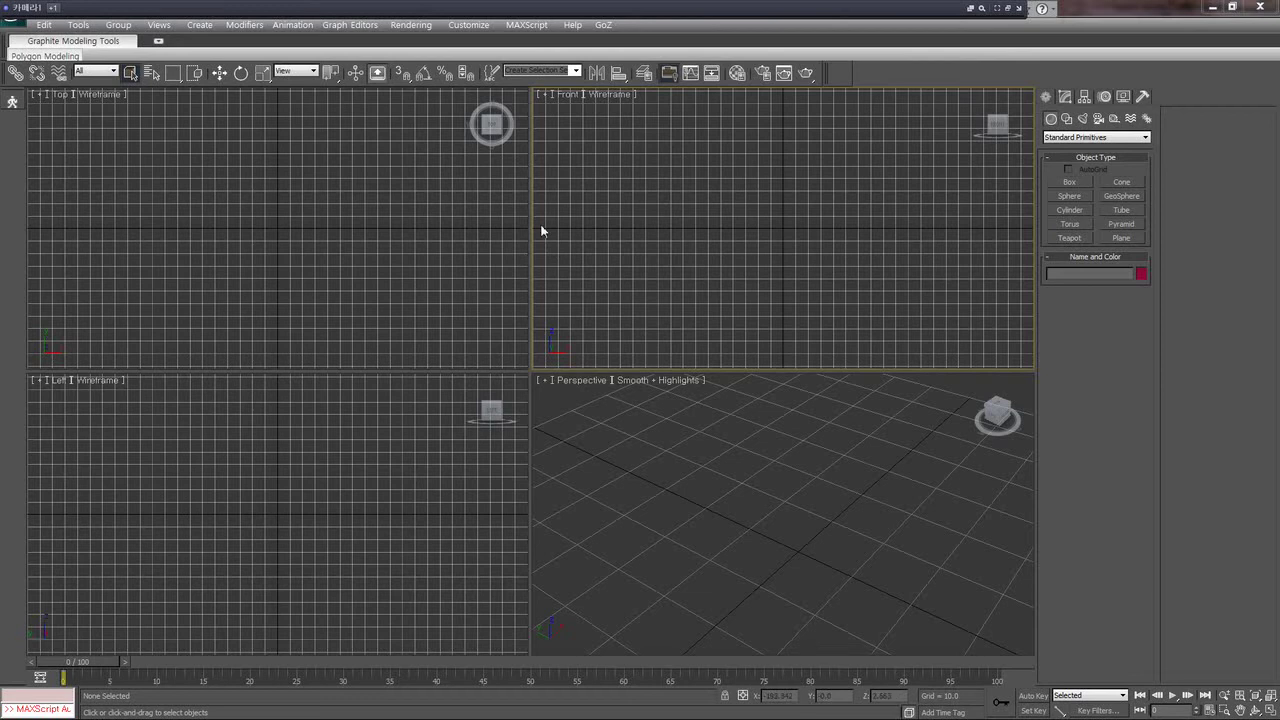
click(1070, 183)
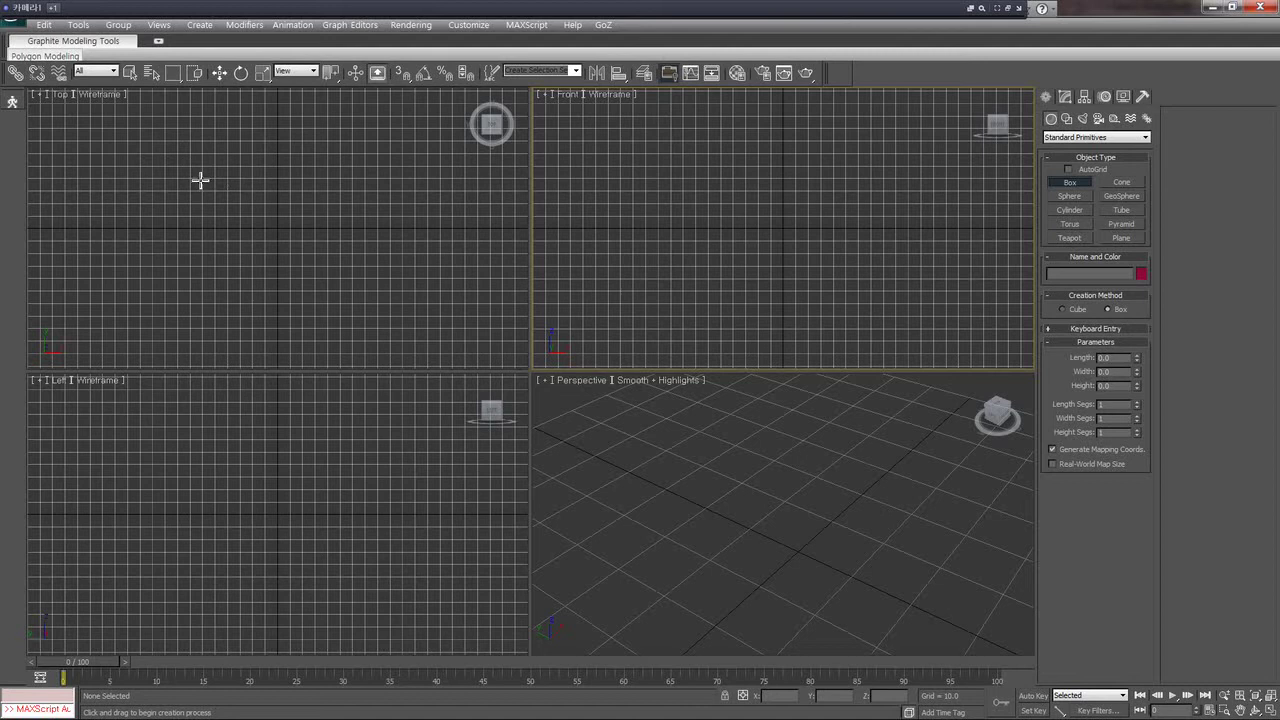
drag(200, 180, 368, 314)
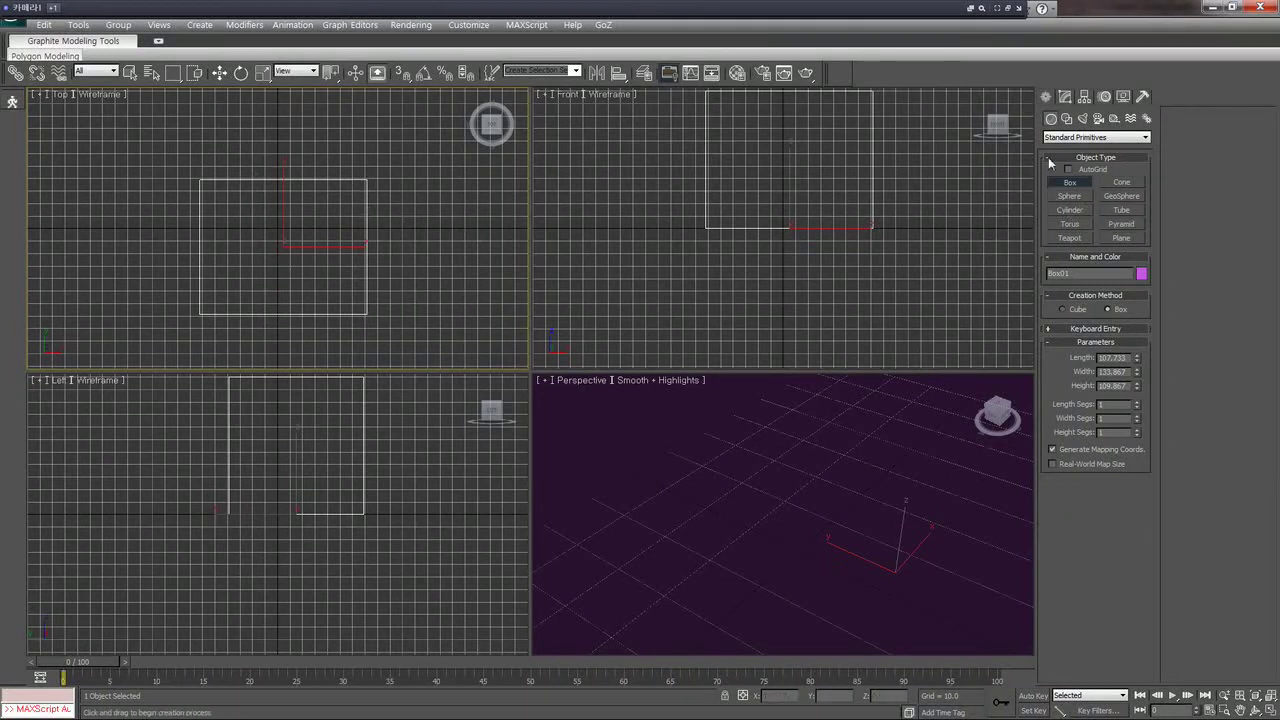
Exit Box creation, recentre the Top, Front and Left views, and Zoom Extents All on the box.
right_click(428, 207)
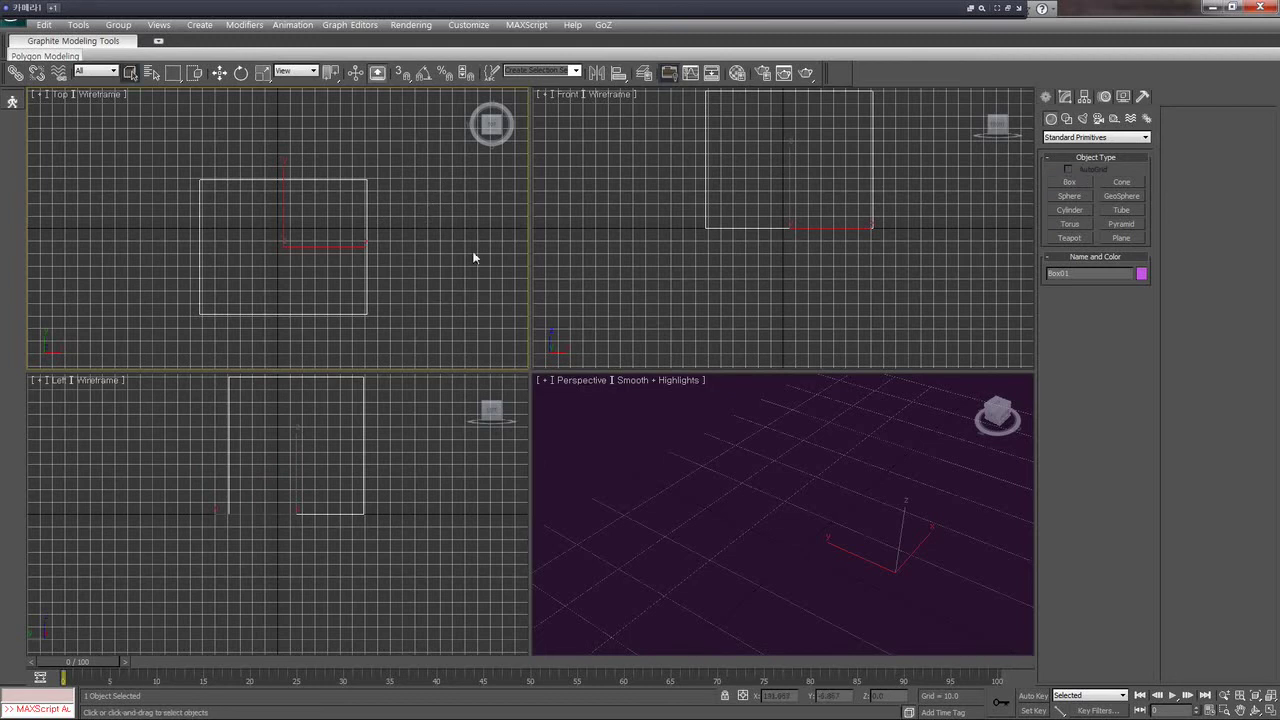
middle_drag(399, 291, 366, 268)
middle_drag(660, 214, 654, 280)
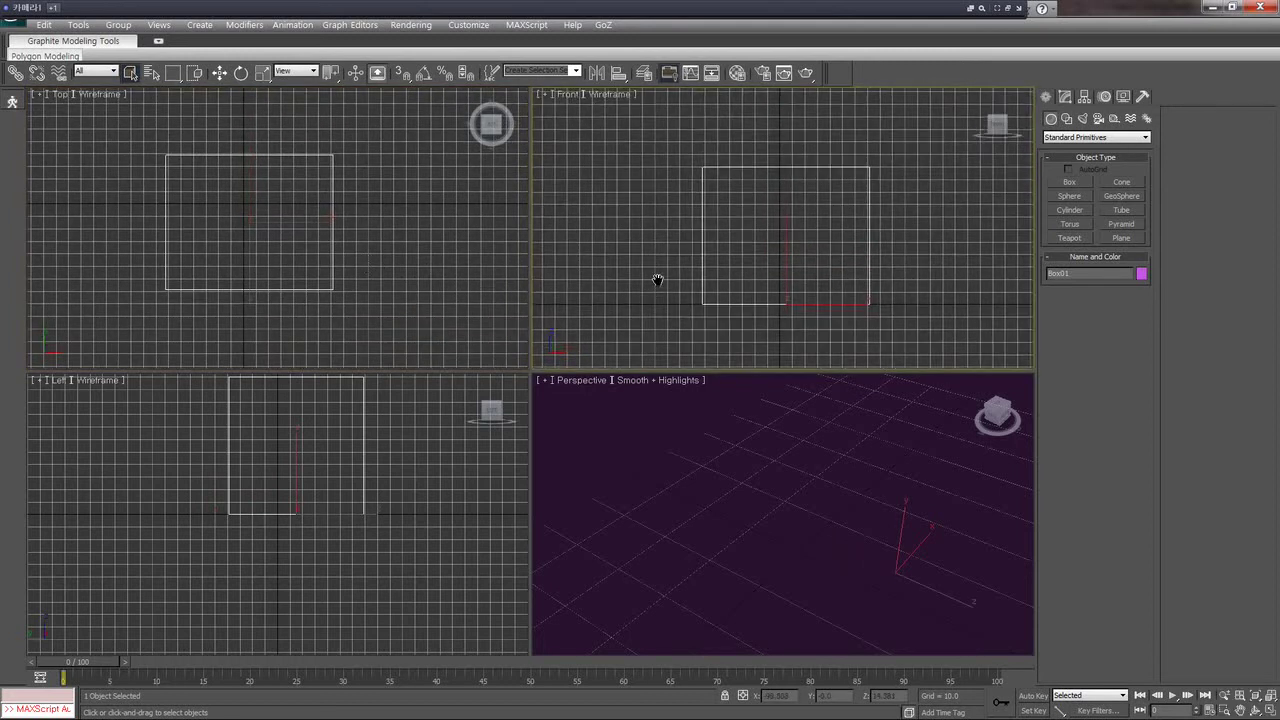
middle_drag(445, 447, 429, 492)
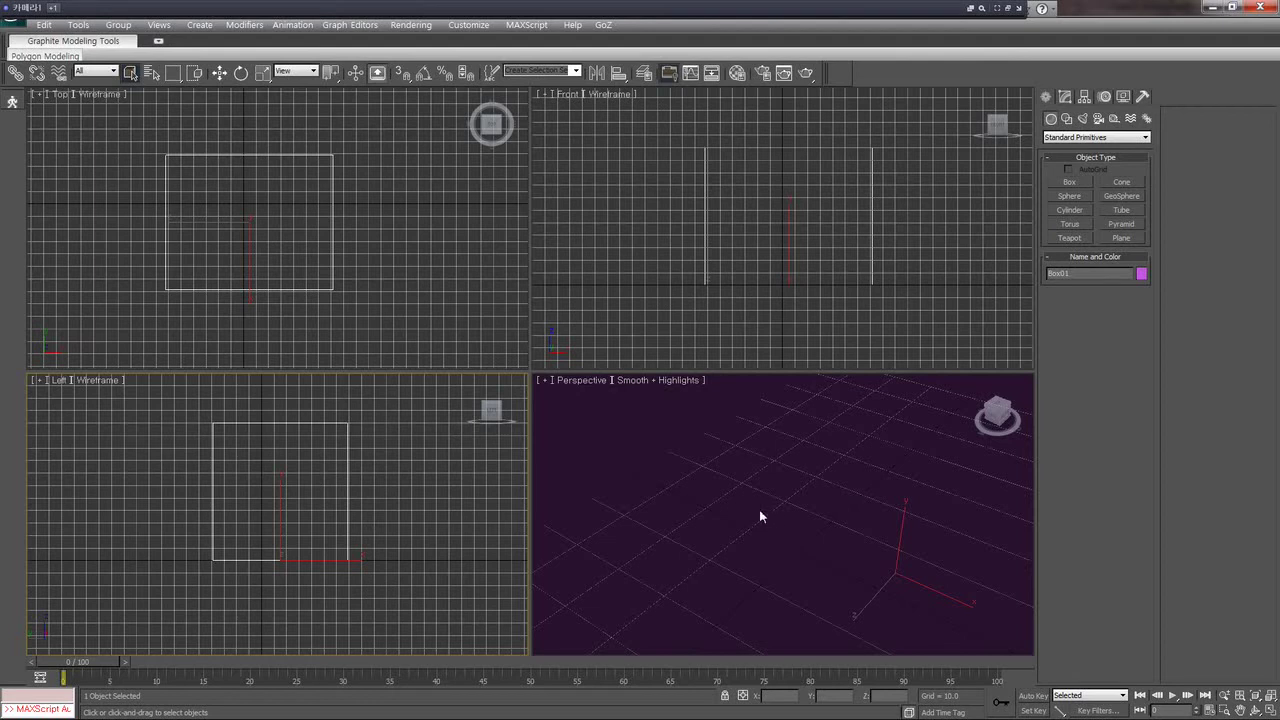
key(ctrl+shift+z)
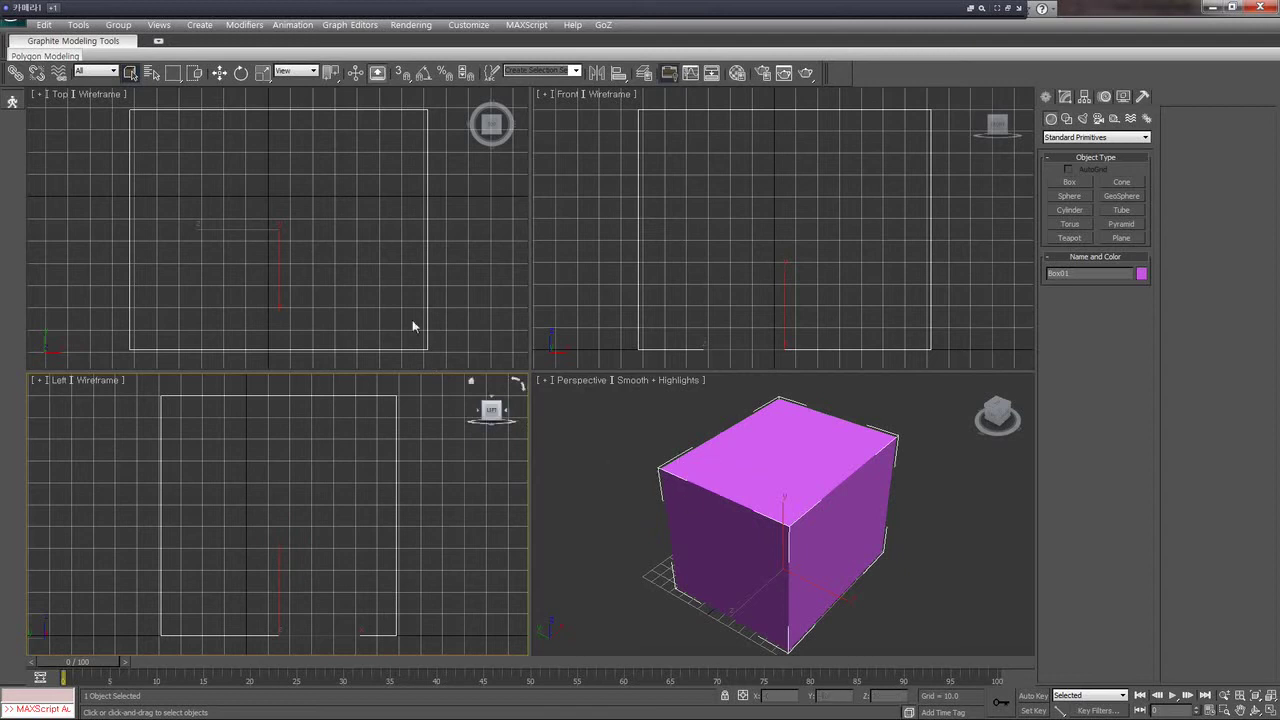
mouse_move(491, 411)
middle_drag(326, 304, 338, 302)
middle_drag(333, 305, 315, 310)
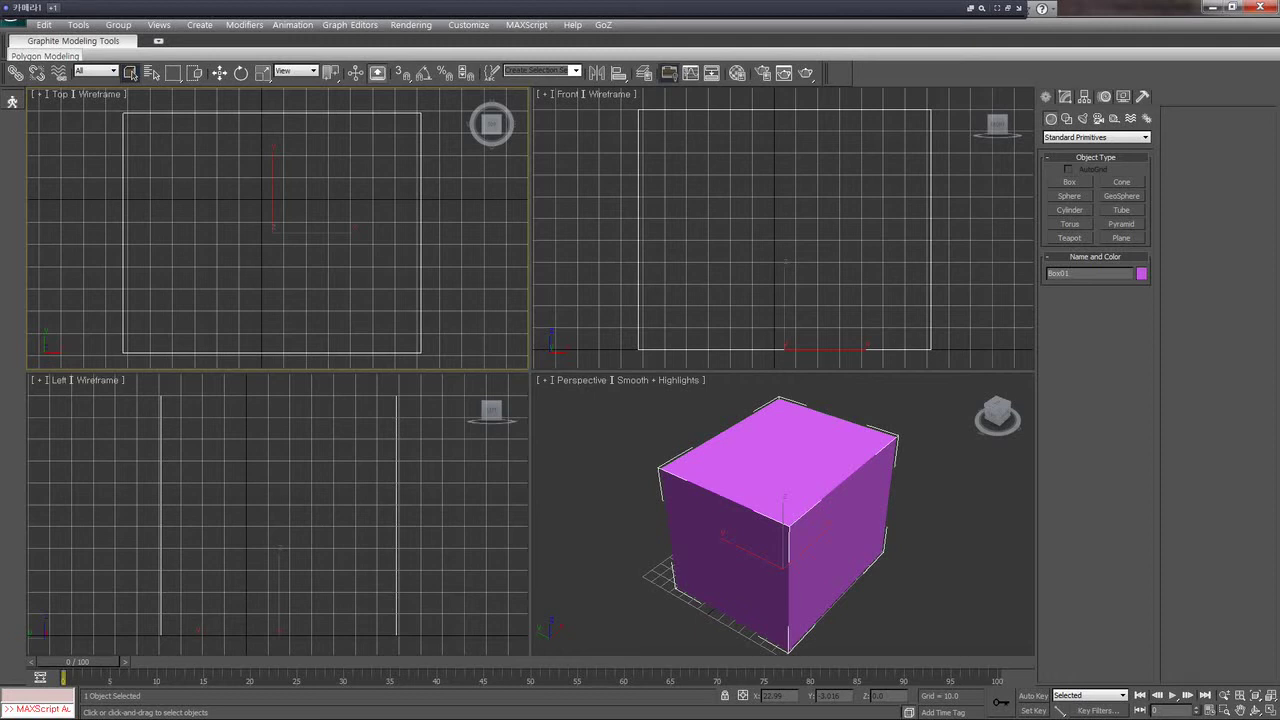
Draw red strokes along the box's vertical axis, its X-axis arrow and the top face.
drag(689, 450, 695, 598)
drag(800, 555, 951, 545)
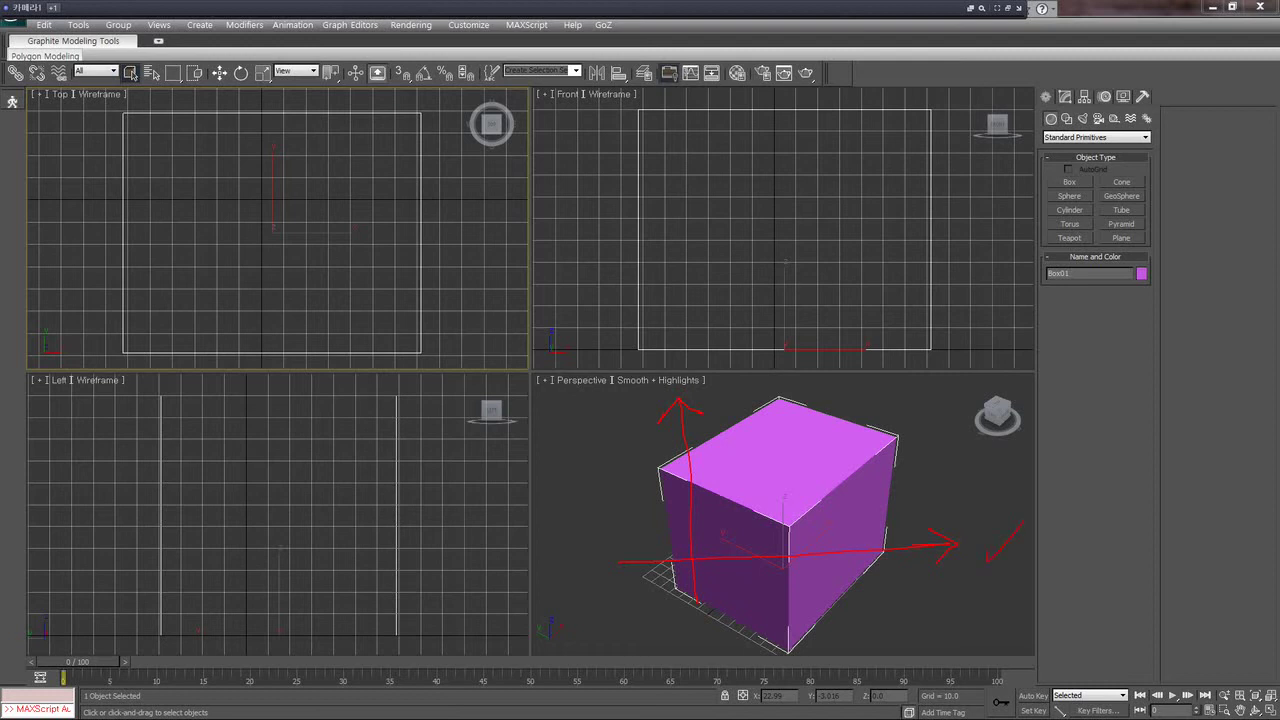
drag(757, 413, 729, 456)
mouse_move(697, 444)
mouse_down()
mouse_move(699, 486)
mouse_move(682, 480)
mouse_up()
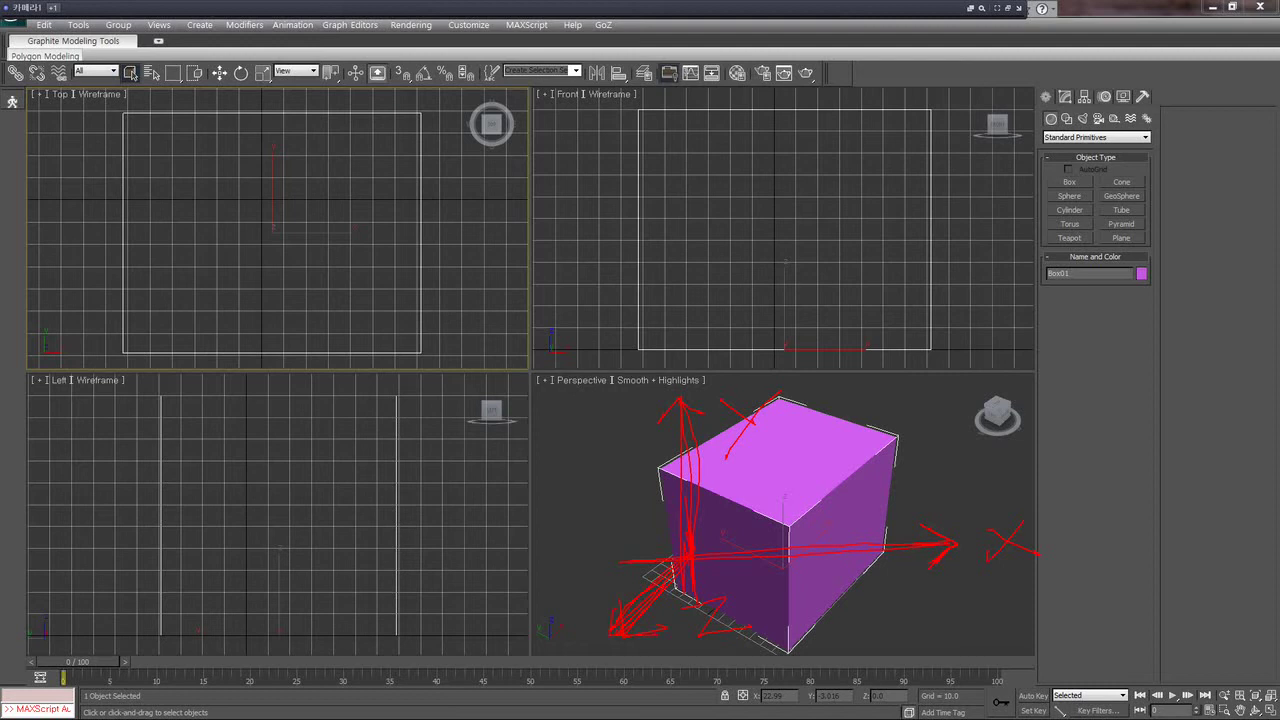
Add more red marks on the top face and circle the X label in red.
drag(786, 432, 716, 442)
drag(767, 406, 767, 426)
drag(1030, 508, 985, 520)
mouse_move(756, 438)
mouse_down()
mouse_move(728, 442)
mouse_move(755, 509)
mouse_up()
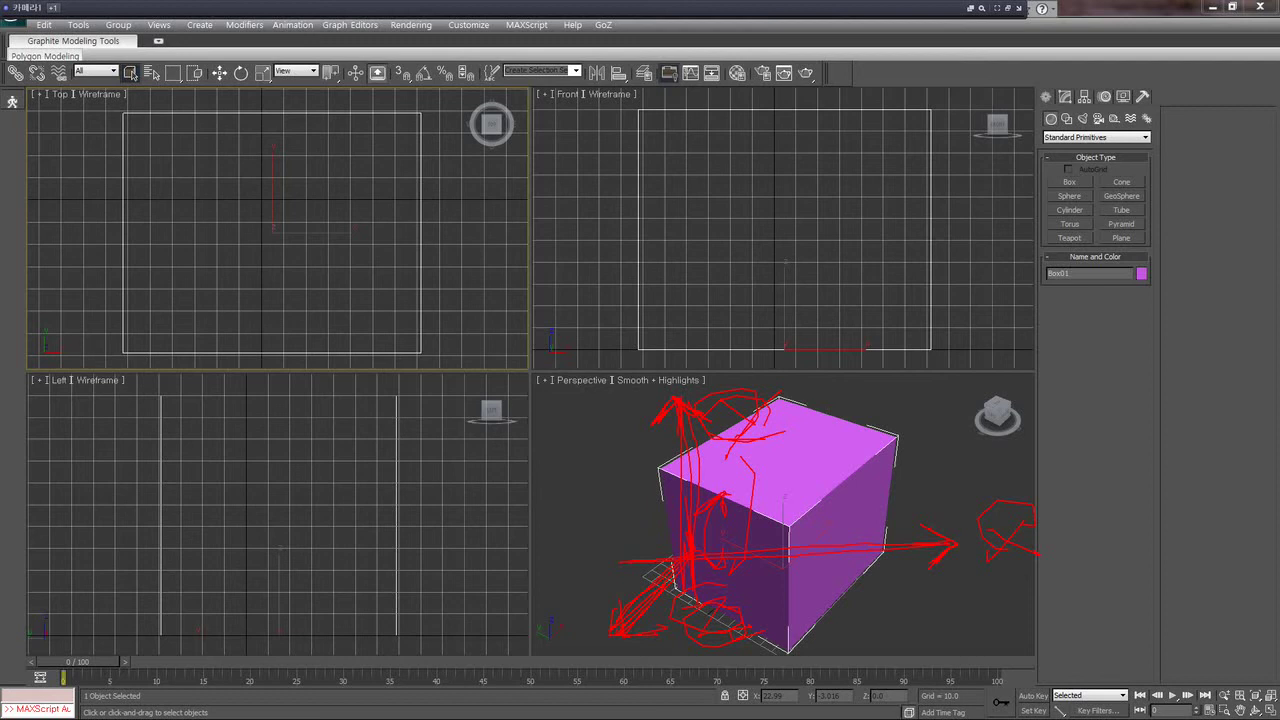
drag(728, 430, 762, 412)
Draw red marks near the box's base, across its top and along the left of the top.
drag(622, 567, 648, 567)
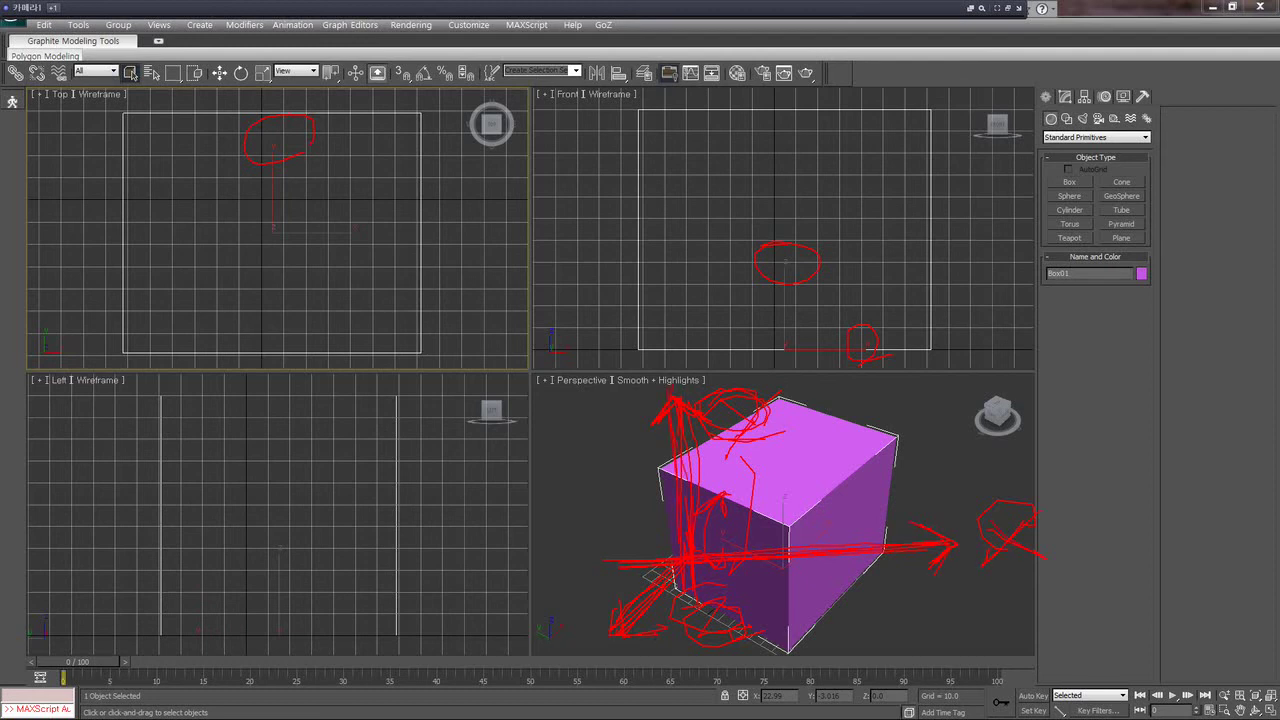
drag(740, 438, 810, 433)
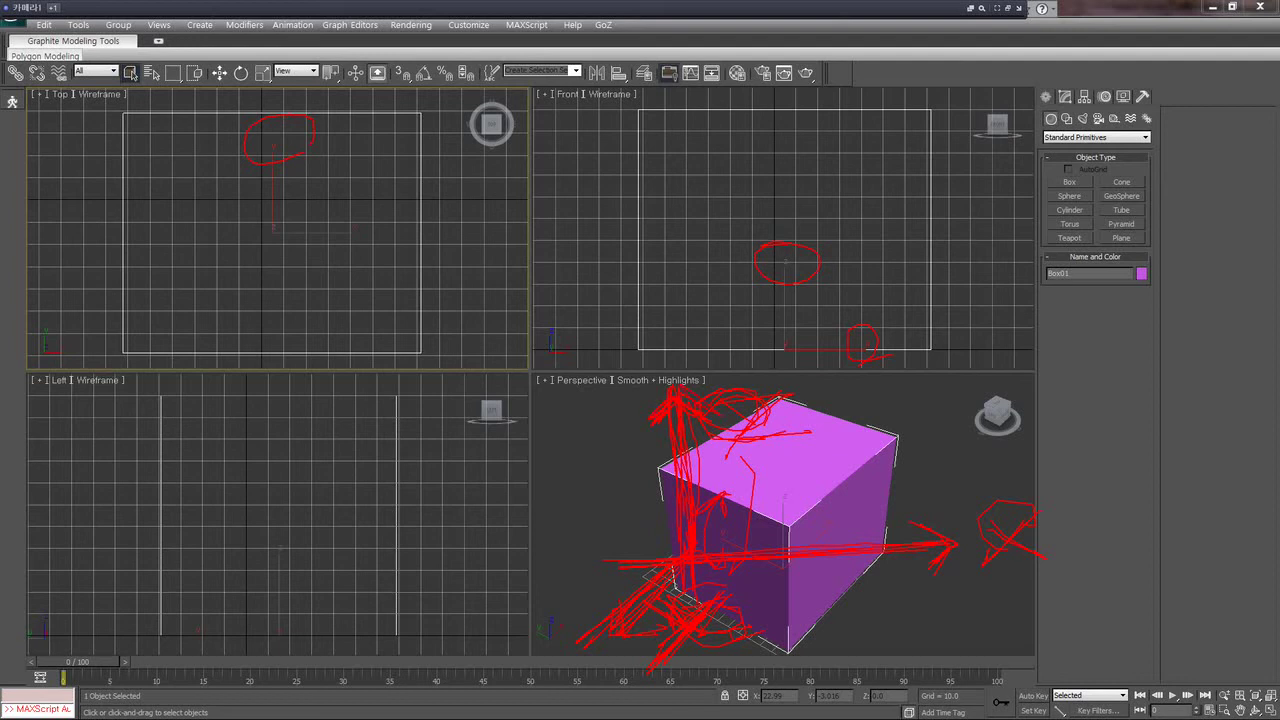
mouse_move(655, 402)
mouse_down()
mouse_move(648, 452)
mouse_move(689, 476)
mouse_up()
Zoom the Top view and pan it up and left to recentre the box.
scroll(231, 231, down, 4)
scroll(220, 220, up, 2)
middle_drag(210, 216, 232, 248)
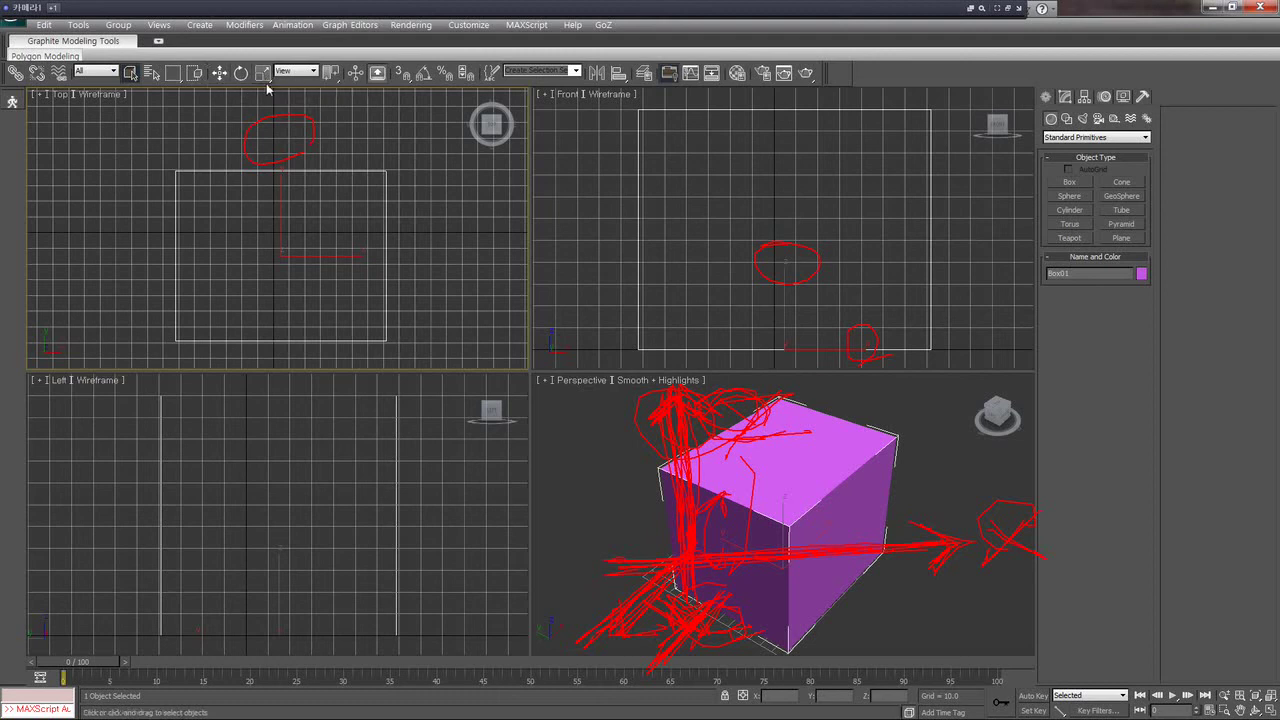
mouse_move(266, 225)
middle_down()
mouse_move(259, 205)
mouse_move(250, 248)
mouse_move(237, 240)
middle_up()
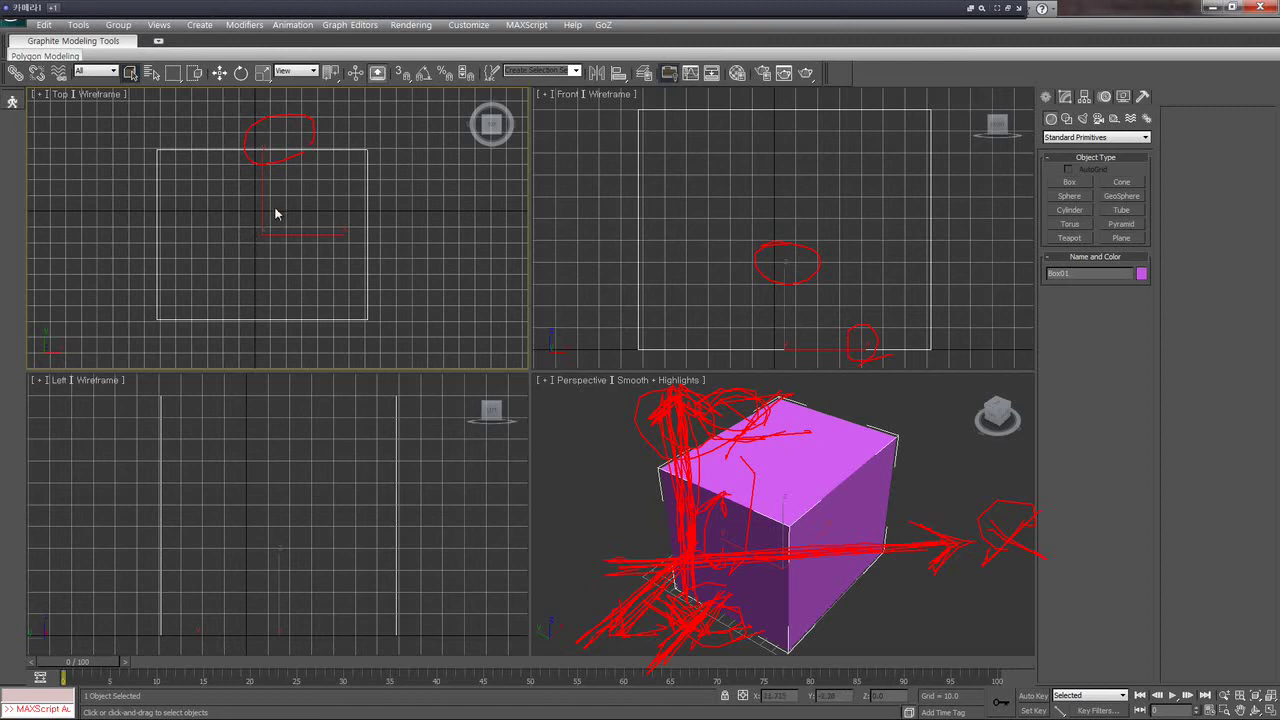
Cycle through select, move, rotate and scale modes with the Q, W, E and R shortcuts.
key(q)
key(w)
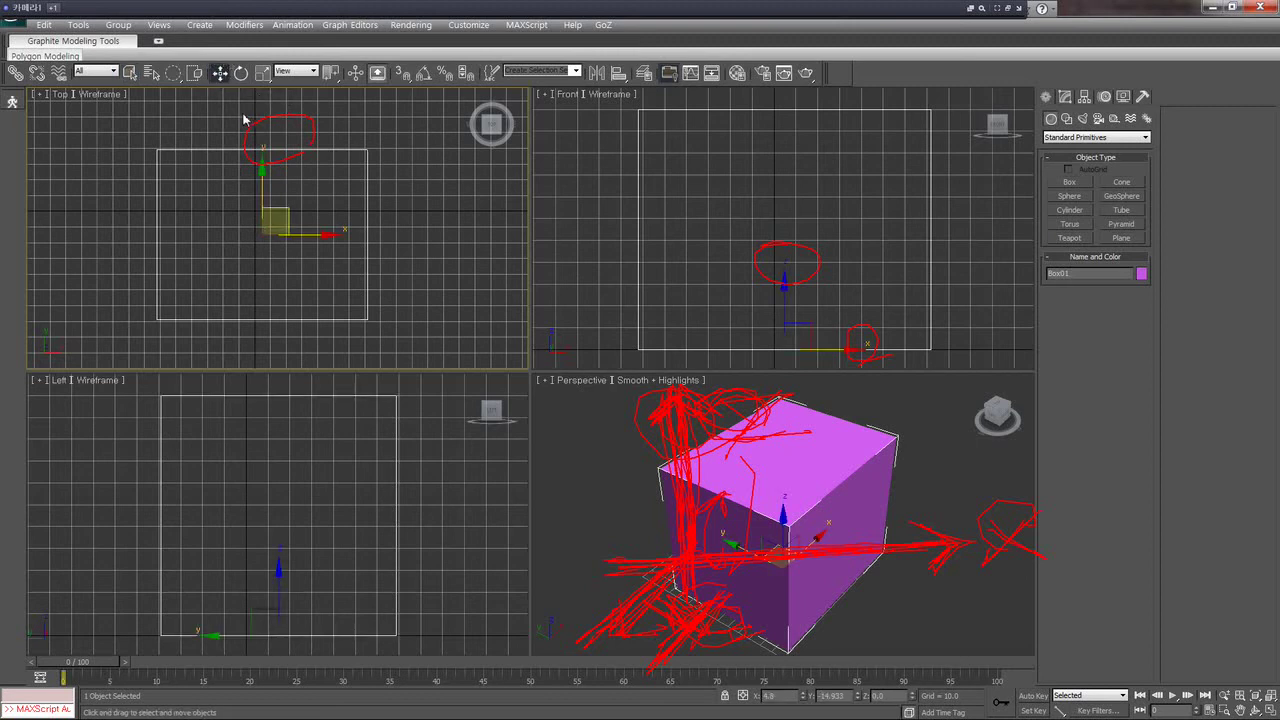
key(e)
key(r)
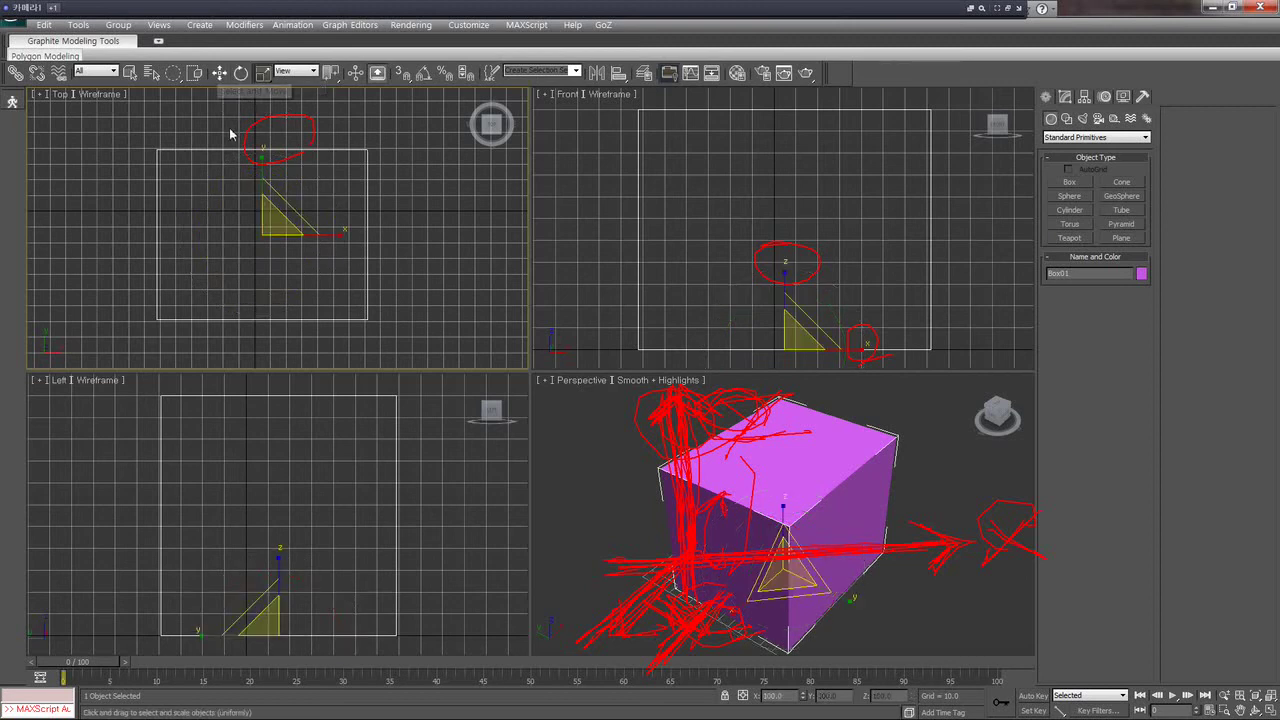
key(q)
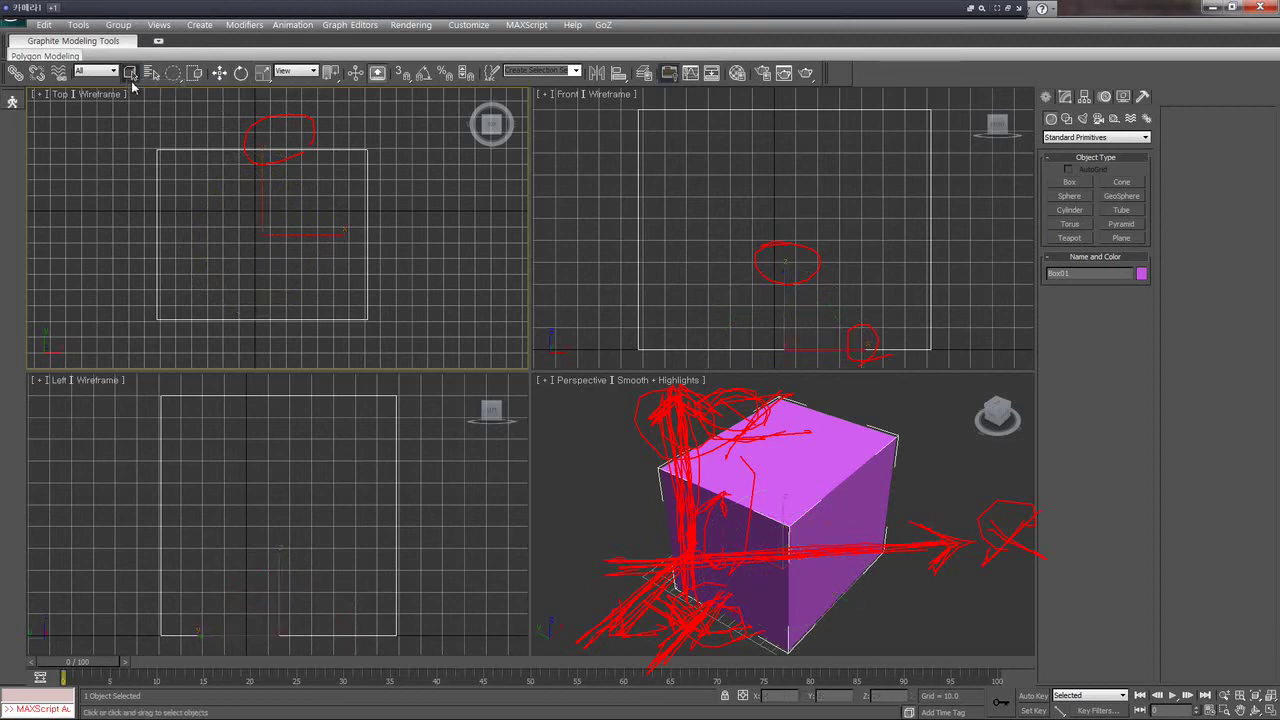
Show the move, rotate and scale gizmos from the main toolbar, ending on Select and Move.
click(219, 72)
click(241, 73)
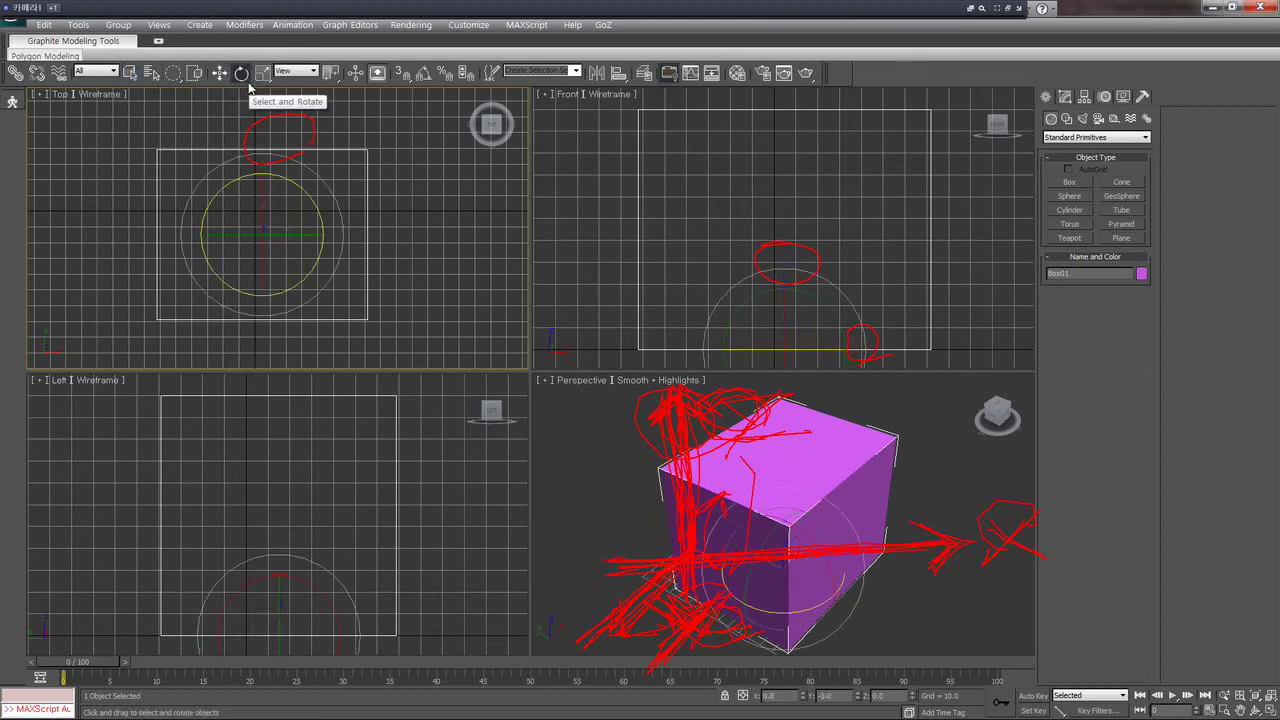
click(262, 78)
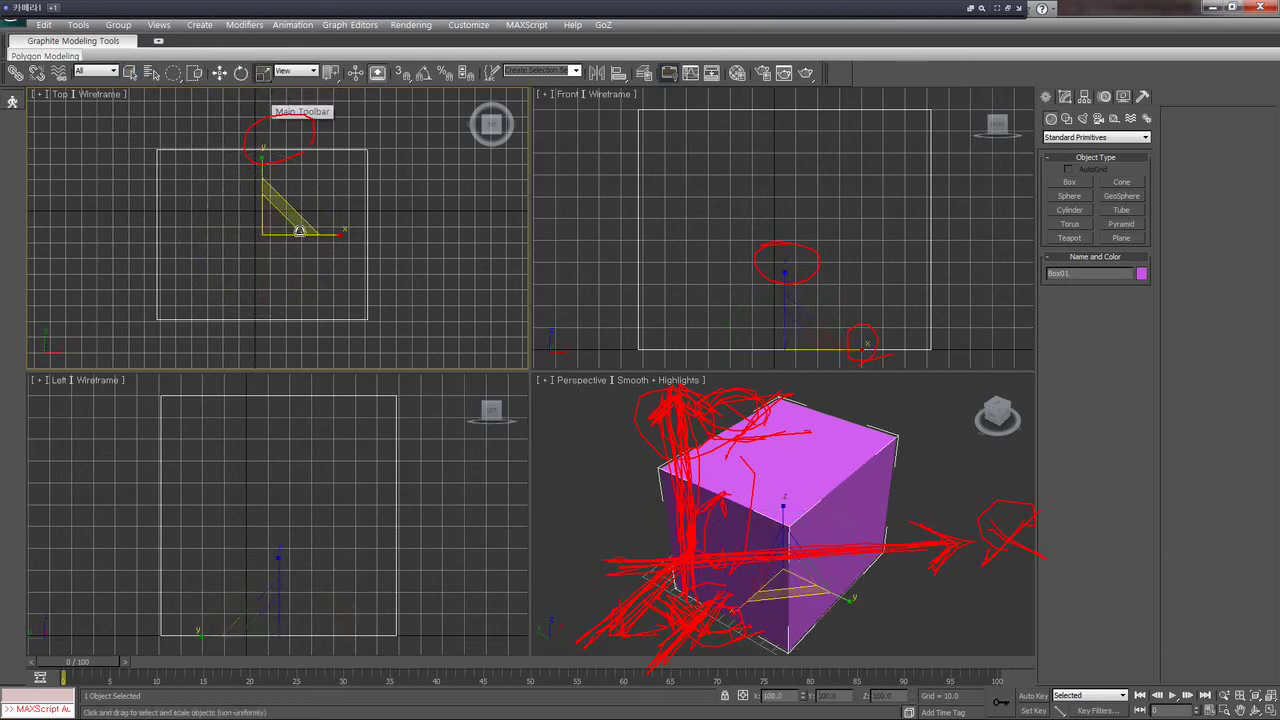
middle_drag(283, 208, 279, 222)
key(w)
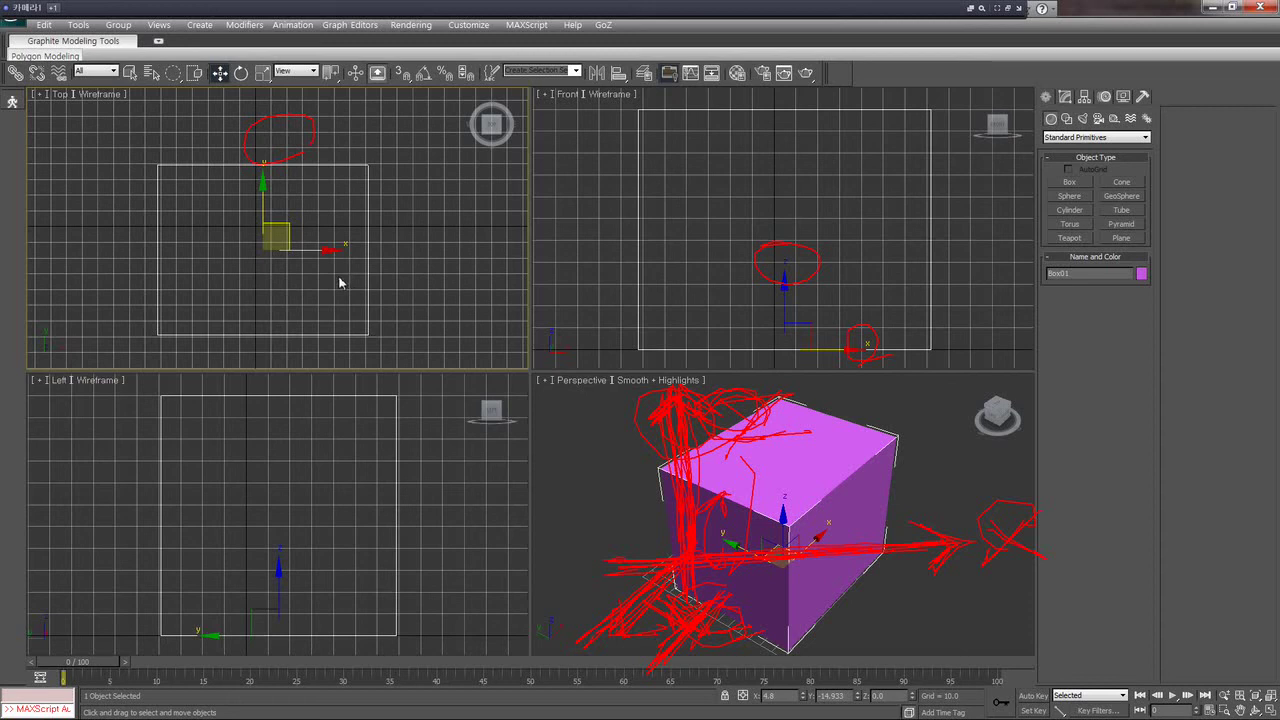
Slide the box along X, then Y, then freely across the XY plane in the Top view.
middle_drag(340, 285, 334, 272)
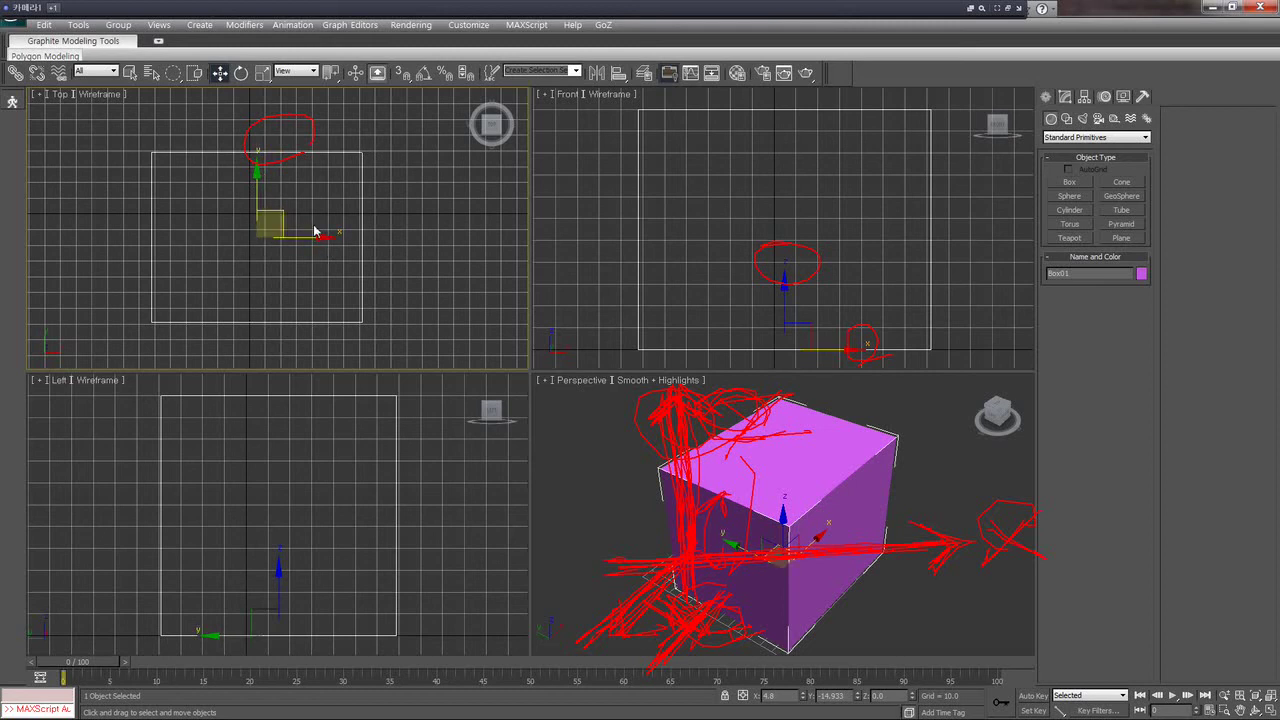
mouse_move(343, 237)
mouse_down()
mouse_move(463, 237)
mouse_move(220, 237)
mouse_move(428, 237)
mouse_move(309, 233)
mouse_up()
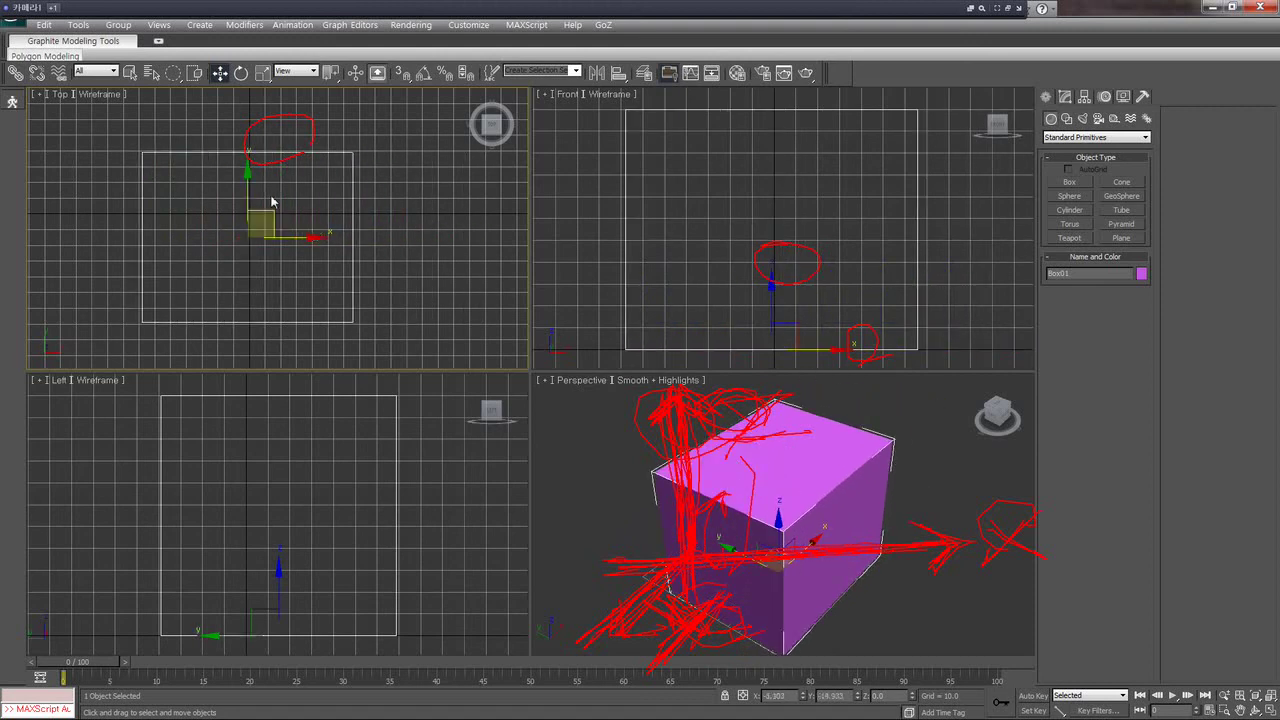
mouse_move(251, 177)
mouse_down()
mouse_move(251, 120)
mouse_move(251, 243)
mouse_move(251, 134)
mouse_move(244, 152)
mouse_up()
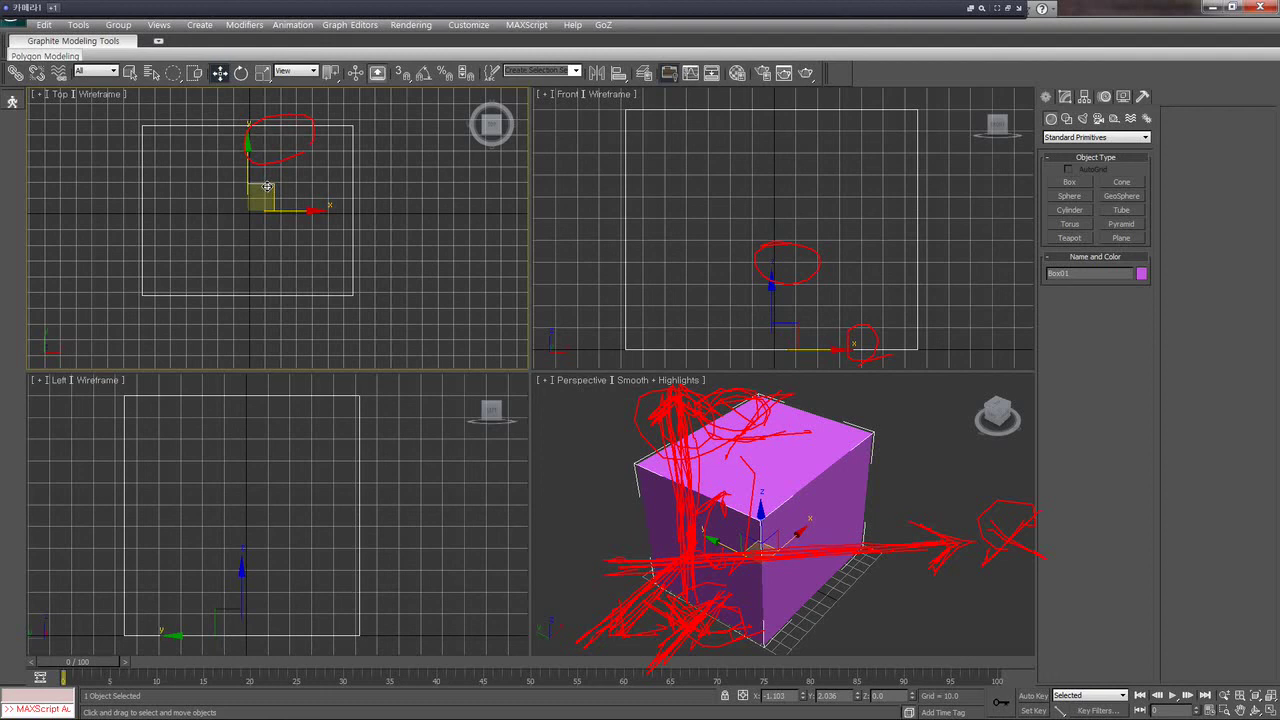
mouse_move(267, 187)
mouse_down()
mouse_move(247, 193)
mouse_move(278, 199)
mouse_move(207, 190)
mouse_move(250, 242)
mouse_move(254, 185)
mouse_move(246, 213)
mouse_move(268, 198)
mouse_up()
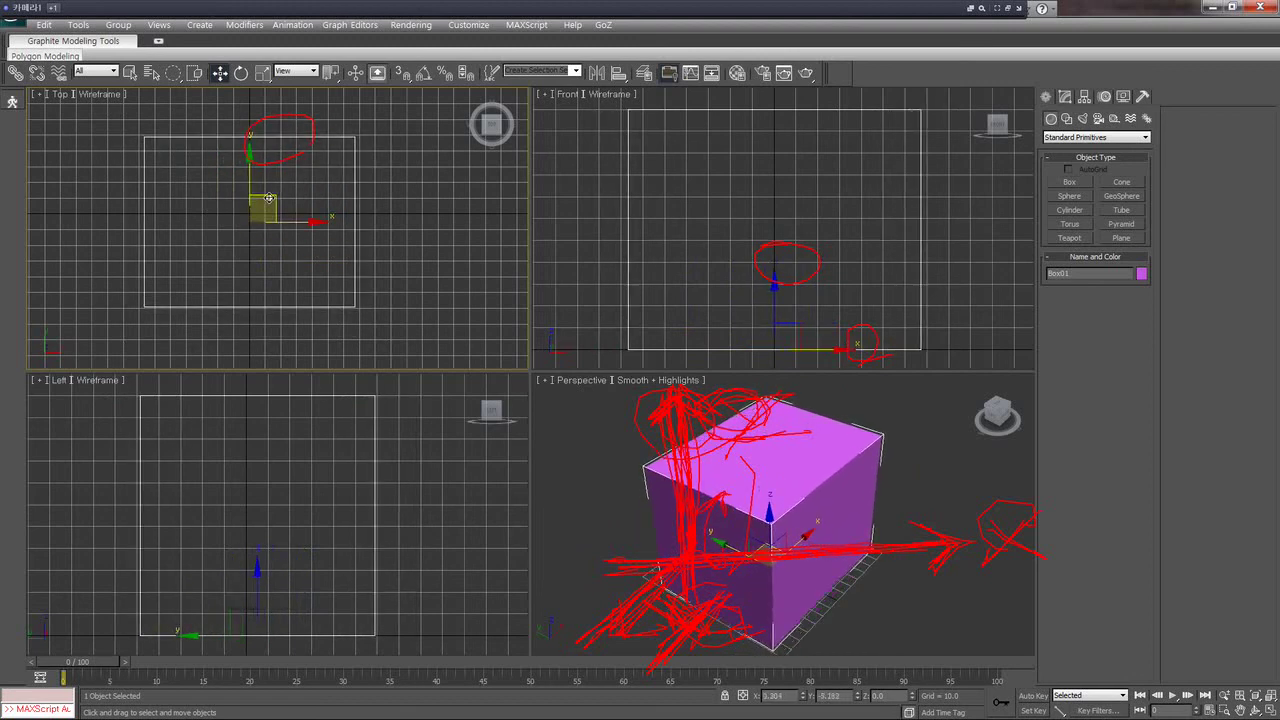
Tilt the box about its X and Y axes with the rotate tool.
key(e)
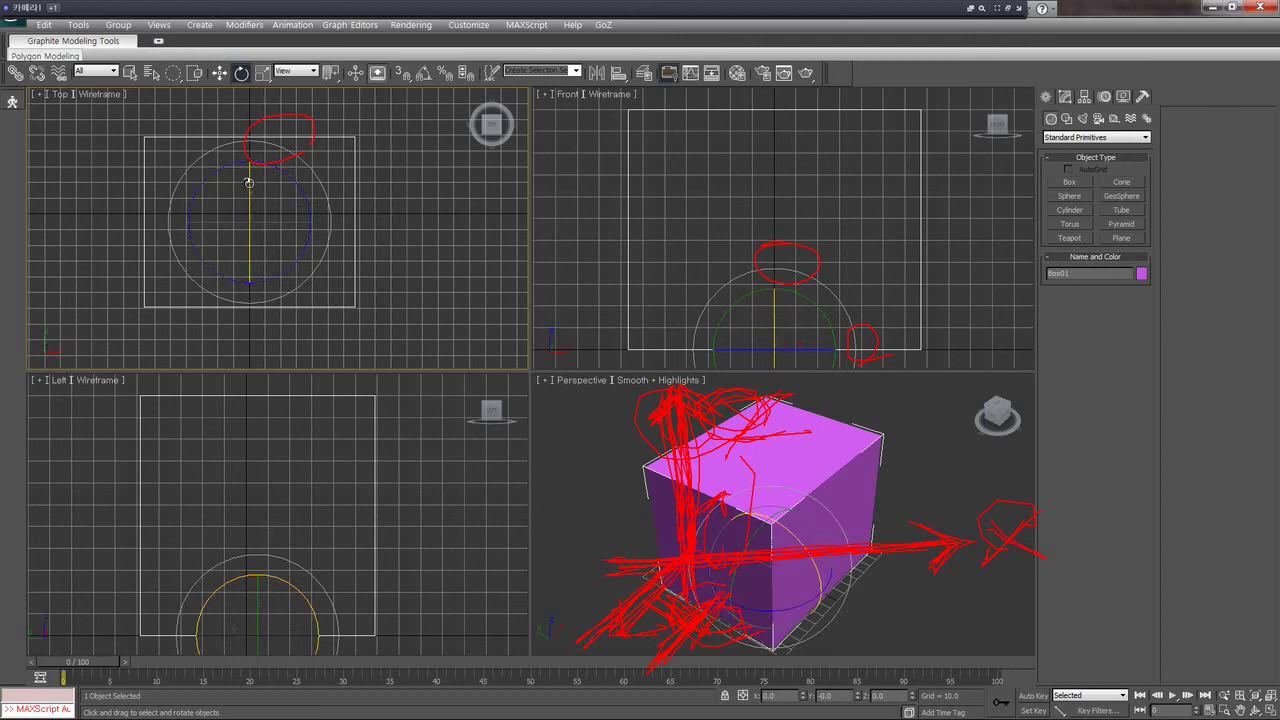
drag(248, 183, 250, 175)
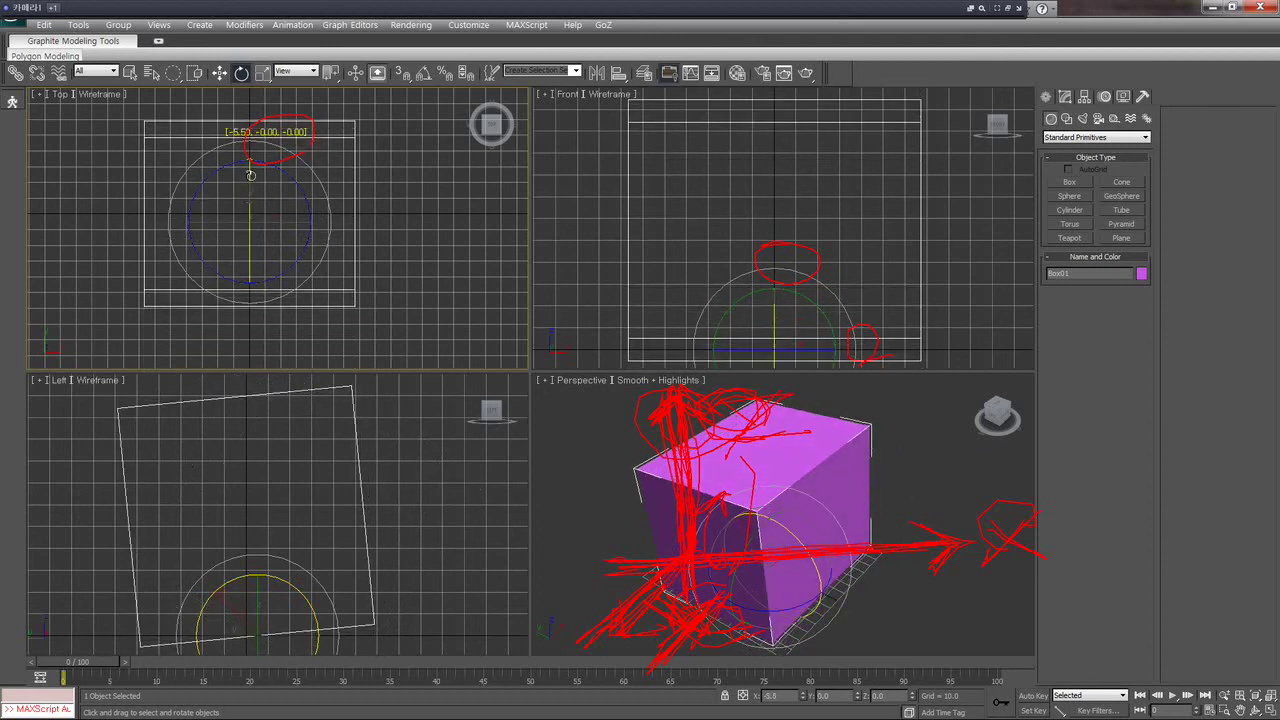
mouse_move(268, 220)
mouse_down()
mouse_move(318, 190)
mouse_move(316, 232)
mouse_move(289, 169)
mouse_move(331, 240)
mouse_move(309, 191)
mouse_up()
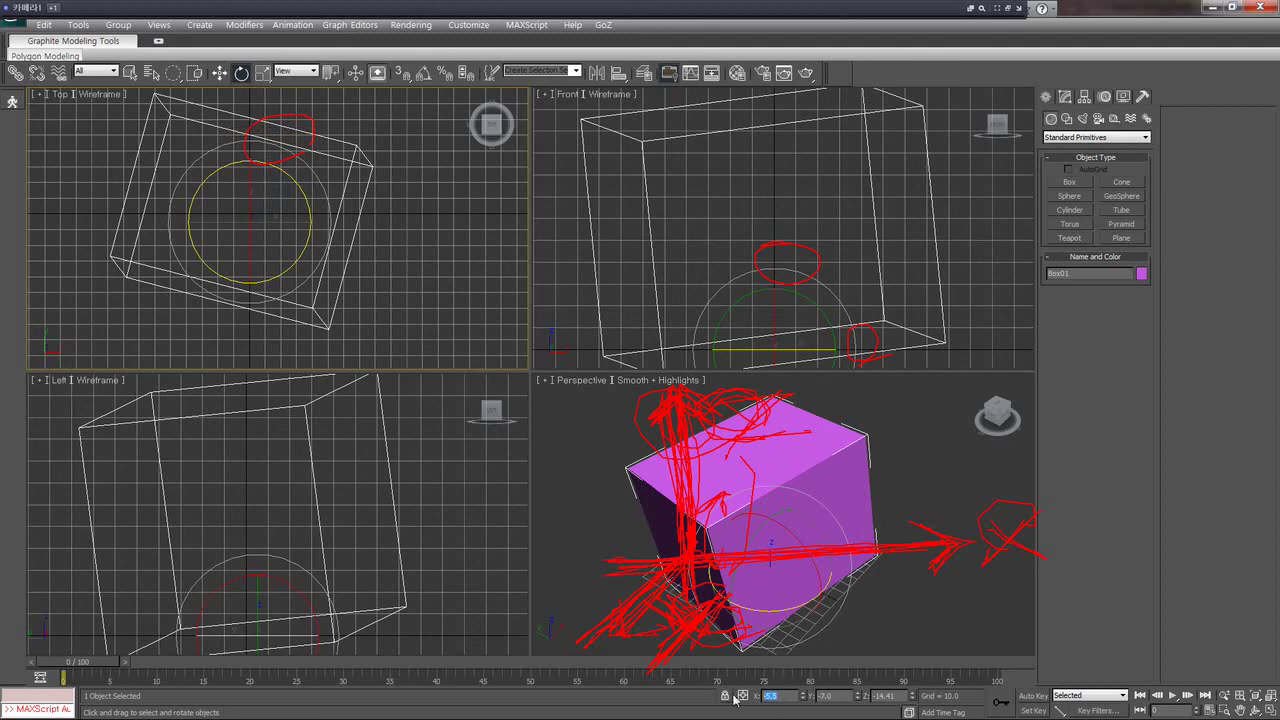
Reset the box's X, Y and Z rotation values to 0.
text(0)
key(Tab)
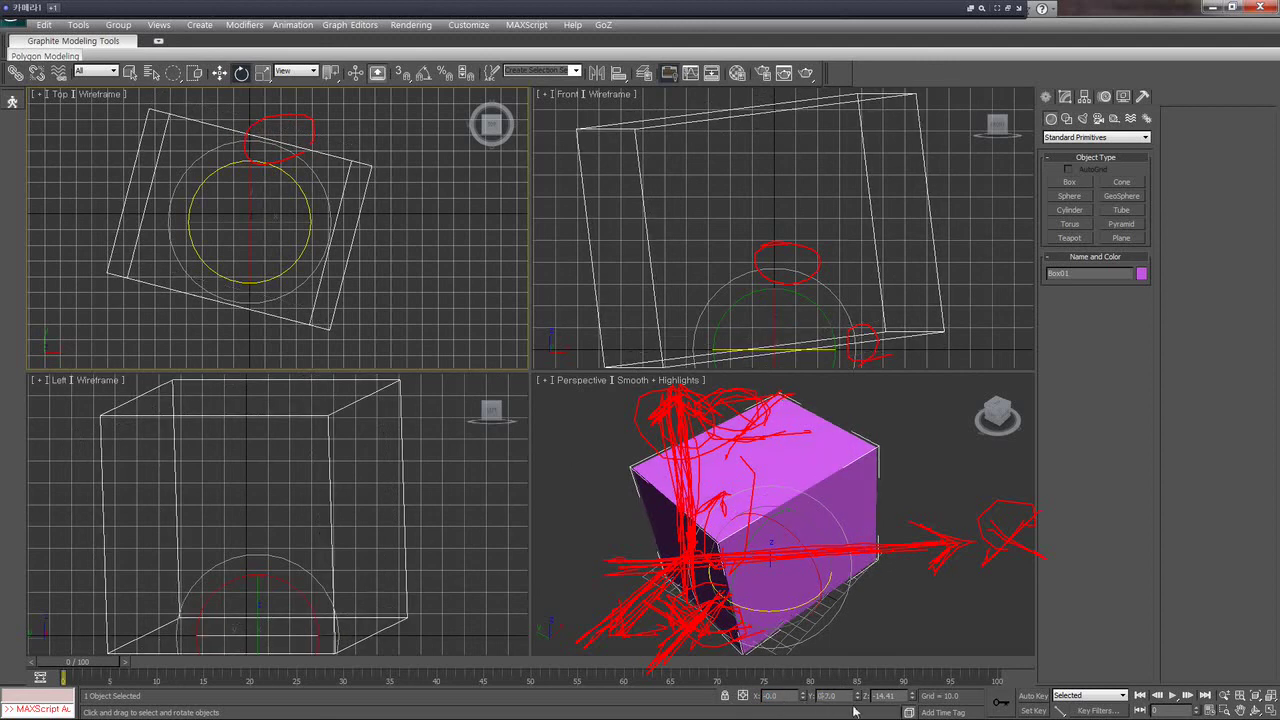
text(0)
key(Return)
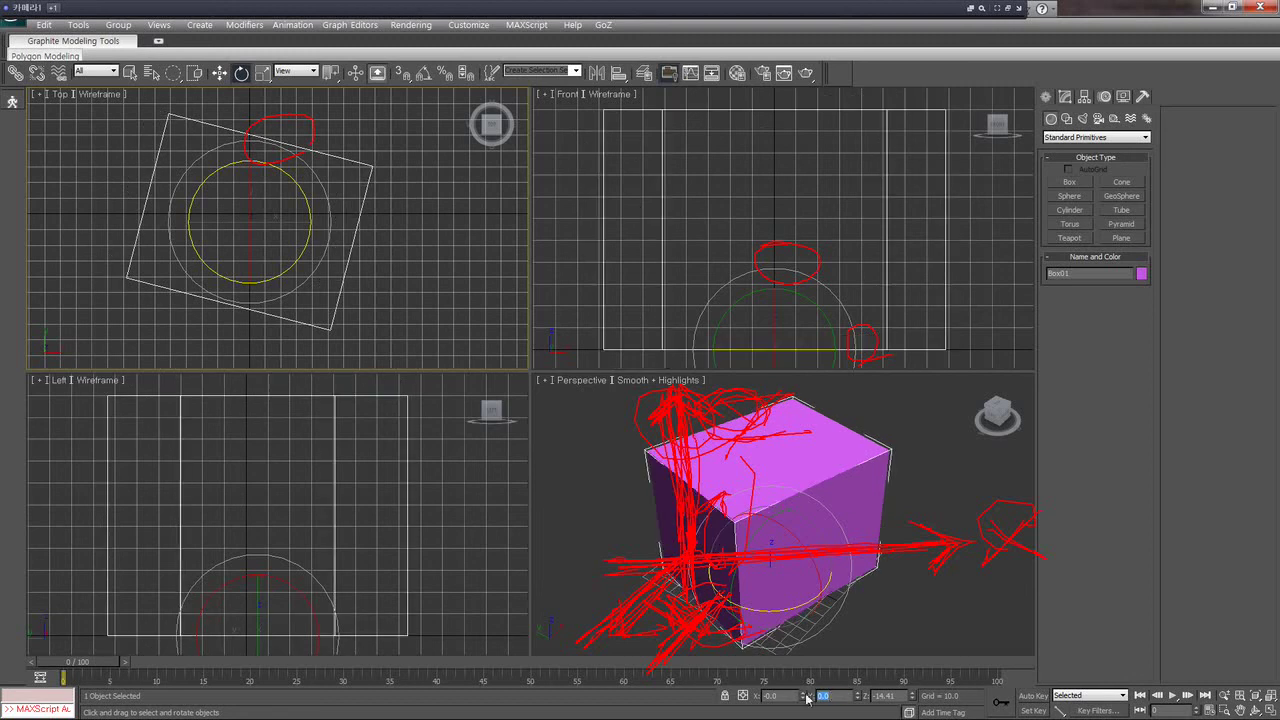
click(885, 695)
text(0)
key(Return)
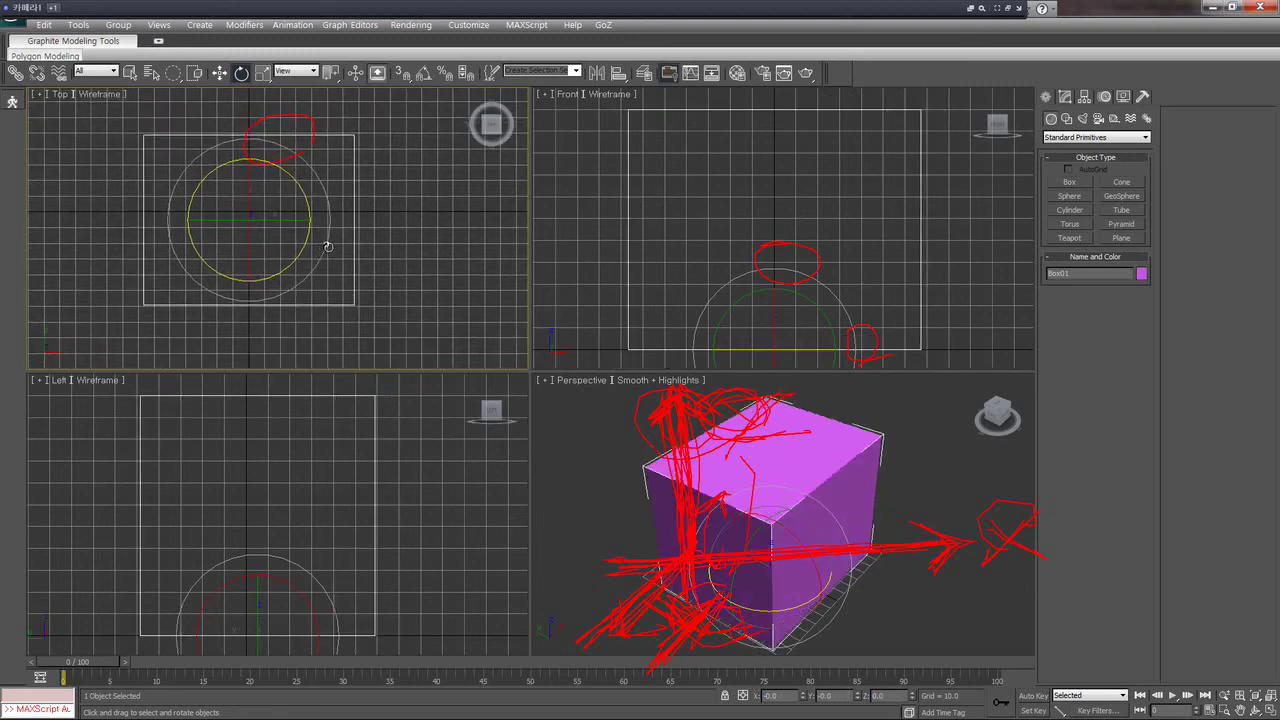
Stretch the box to 175 percent along X and 151 percent along Y.
click(263, 73)
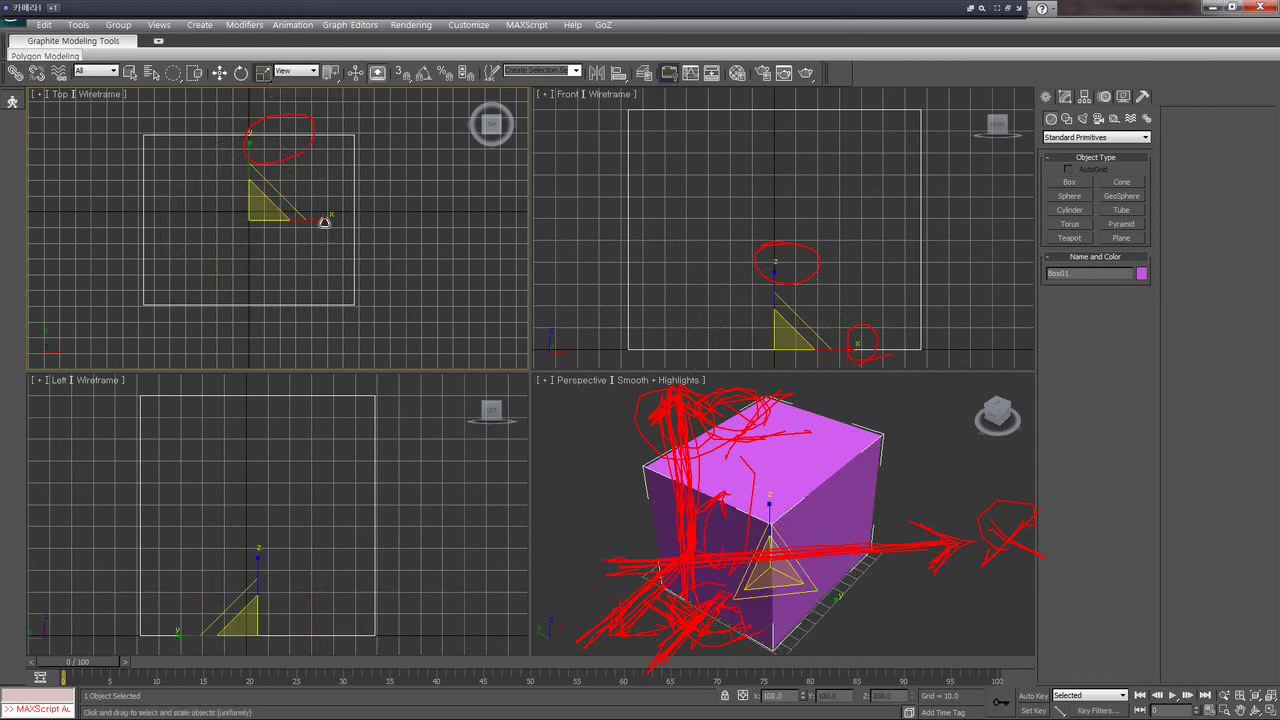
drag(324, 220, 362, 229)
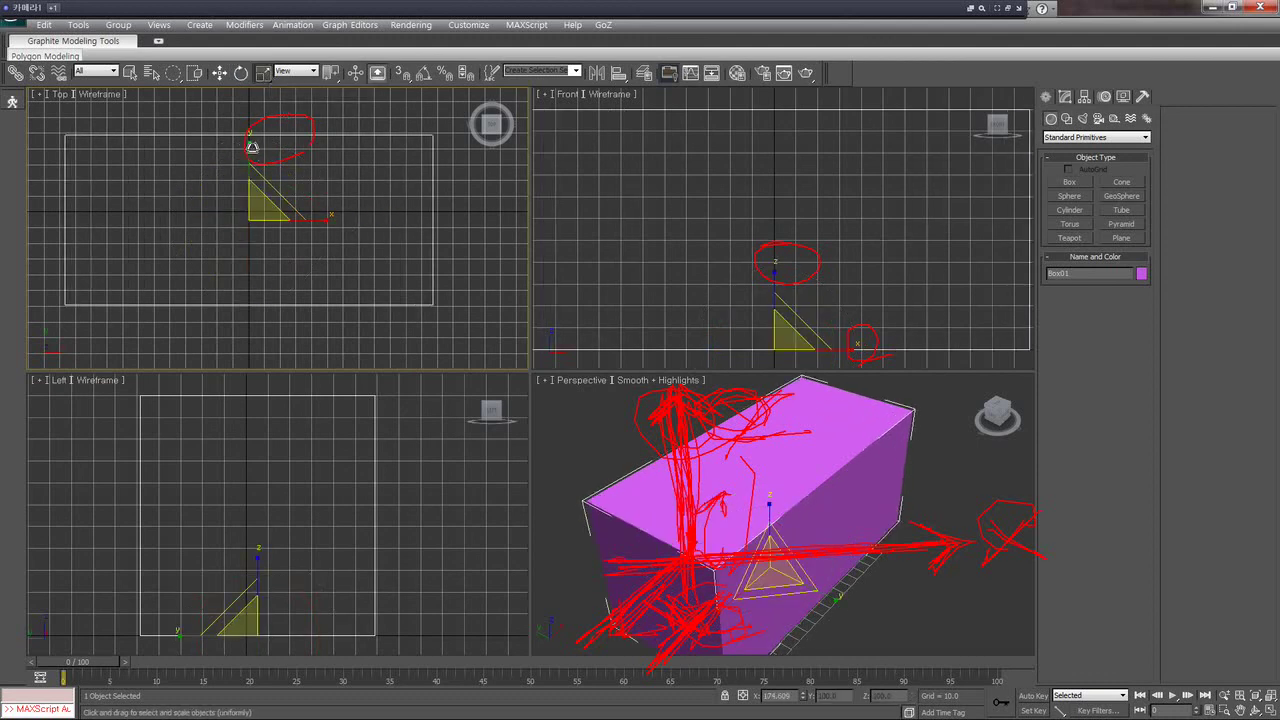
drag(252, 150, 248, 113)
Resize the box uniformly, briefly try non-uniform scale, then return to uniform scaling.
mouse_move(262, 206)
mouse_down()
mouse_move(389, 329)
mouse_move(266, 229)
mouse_move(354, 306)
mouse_up()
middle_drag(354, 306, 351, 283)
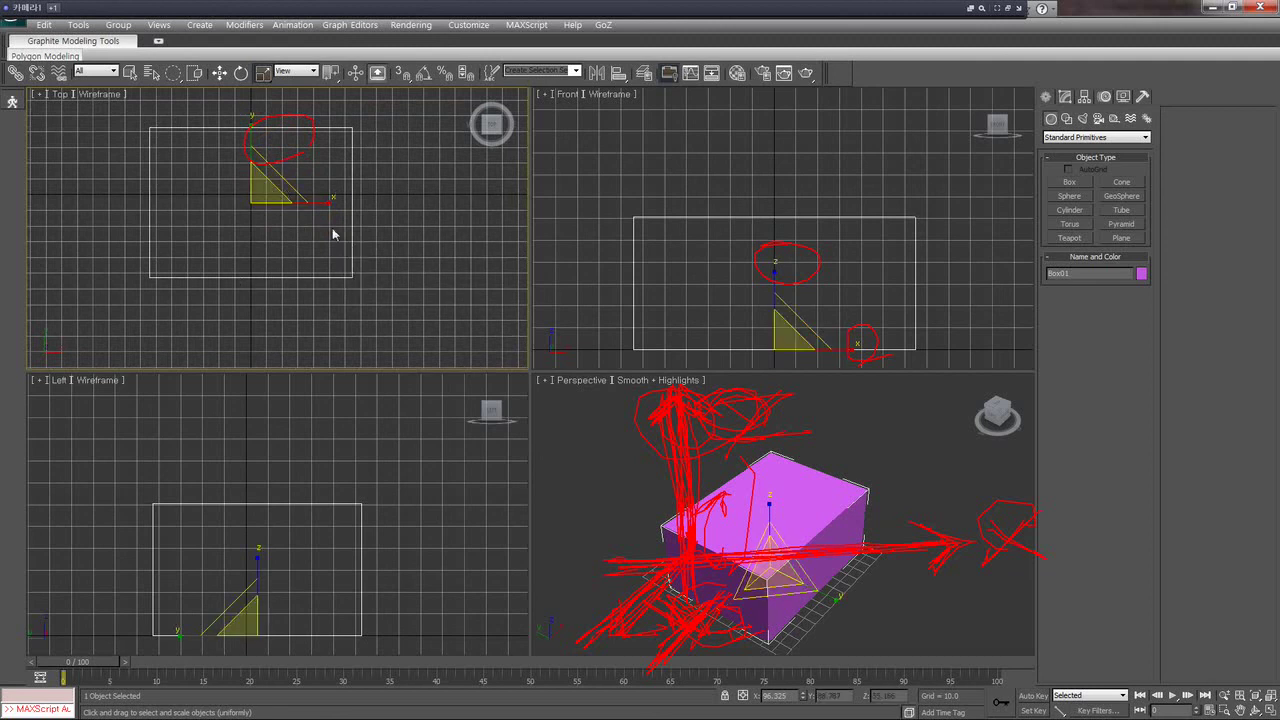
drag(334, 234, 303, 203)
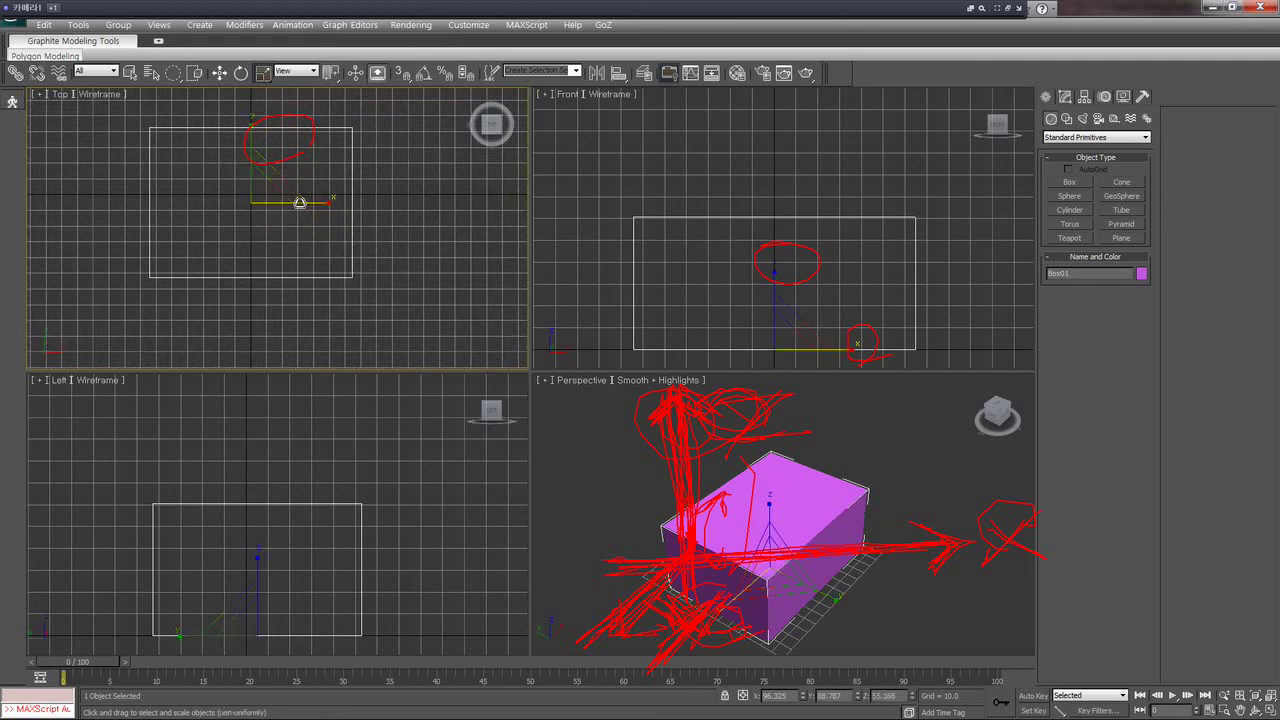
key(r)
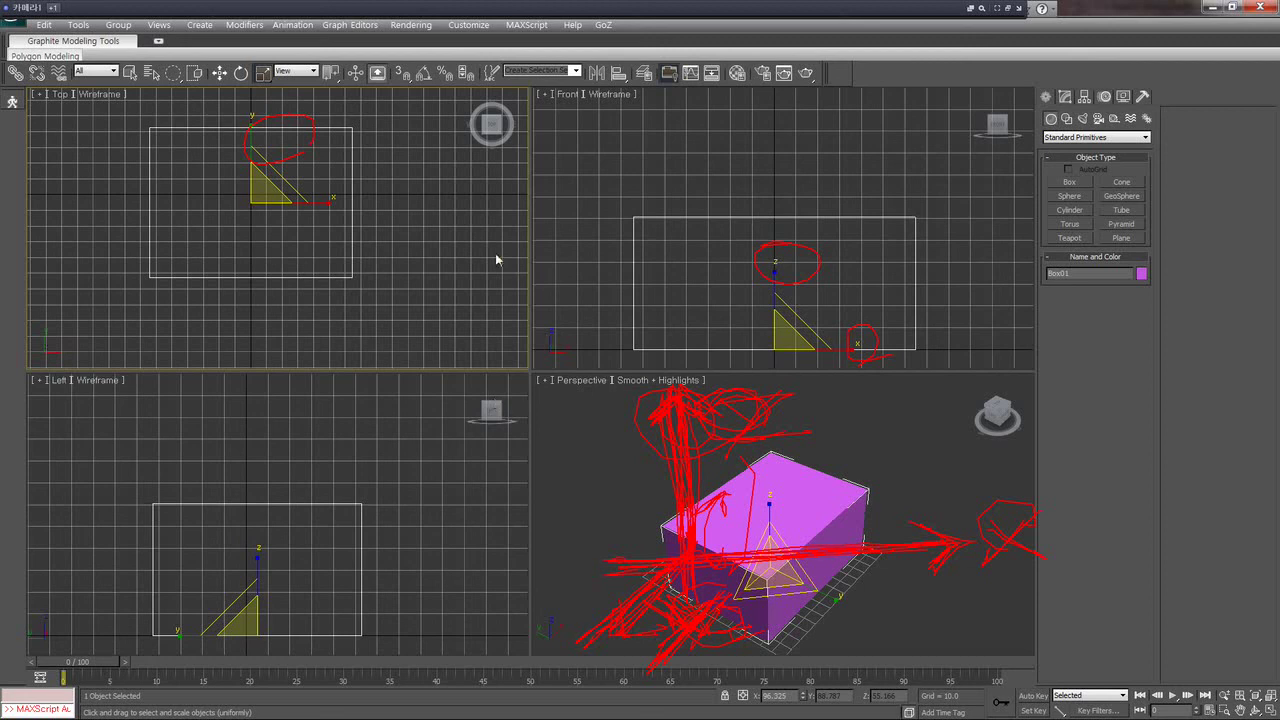
middle_drag(392, 311, 351, 294)
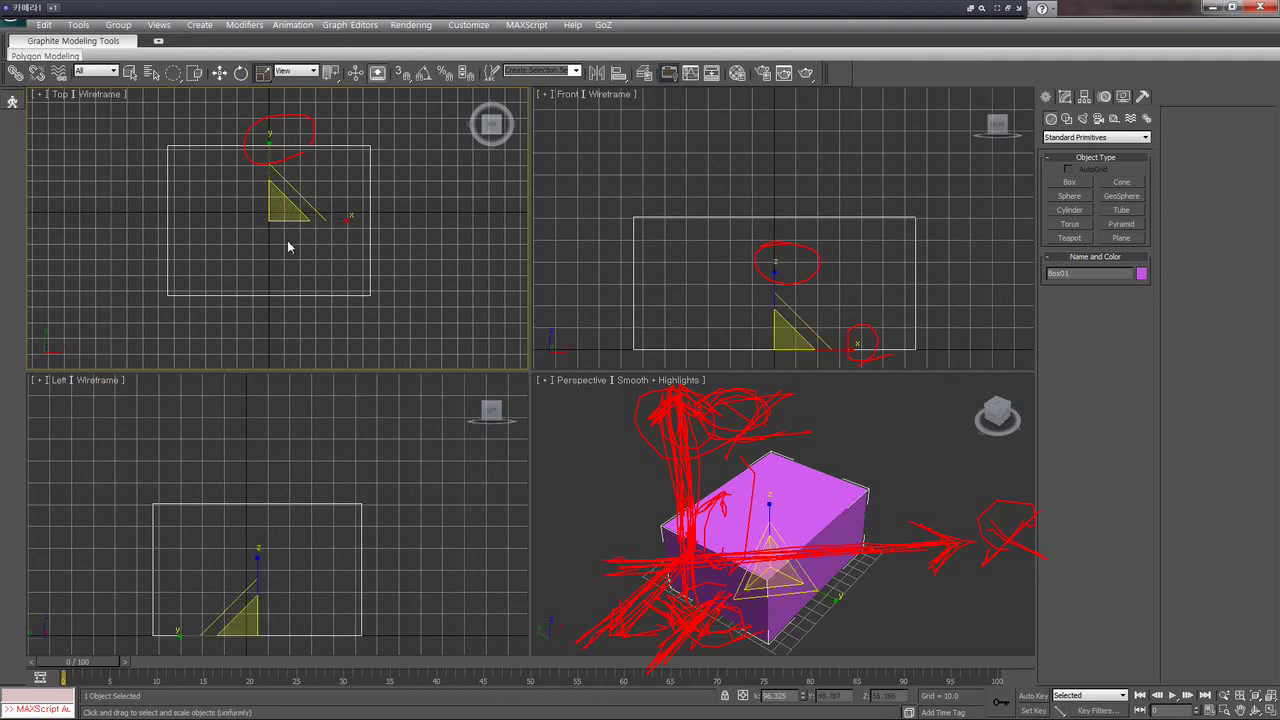
mouse_move(309, 281)
middle_down()
mouse_move(323, 263)
mouse_move(309, 287)
middle_up()
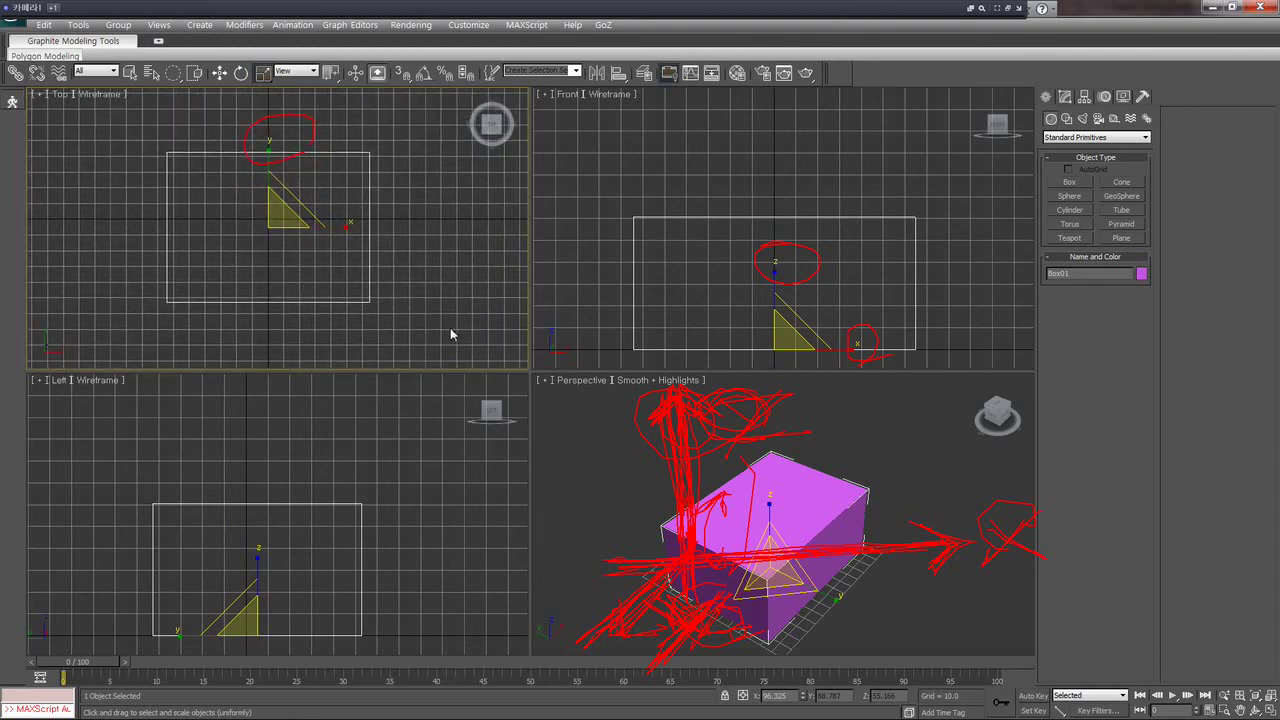